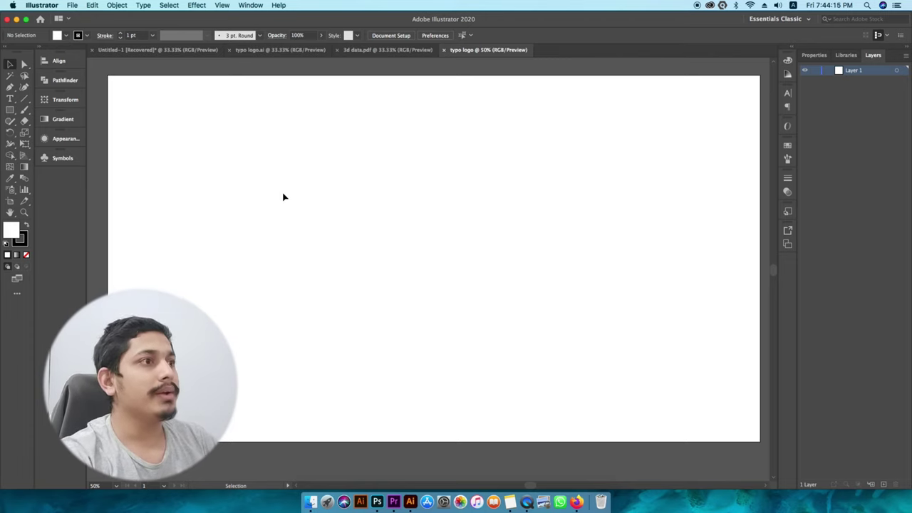
# Step: Create the point text "MG" near the middle of the artboard and scale it up to about 270 pt
pyautogui.click(10, 98)
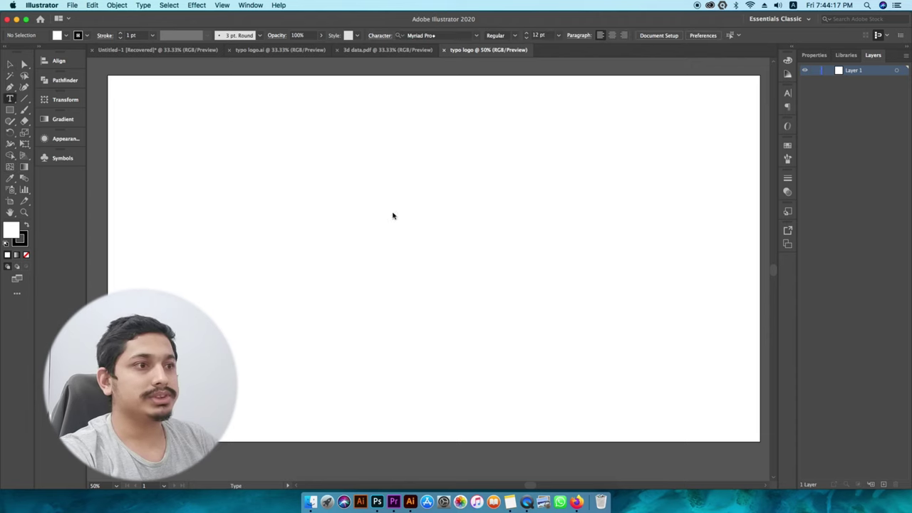
pyautogui.click(373, 203)
pyautogui.press('BackSpace')
pyautogui.write('MG')
pyautogui.press('super+a')
pyautogui.click(10, 64)
pyautogui.moveTo(379, 200); pyautogui.dragTo(560, 347)
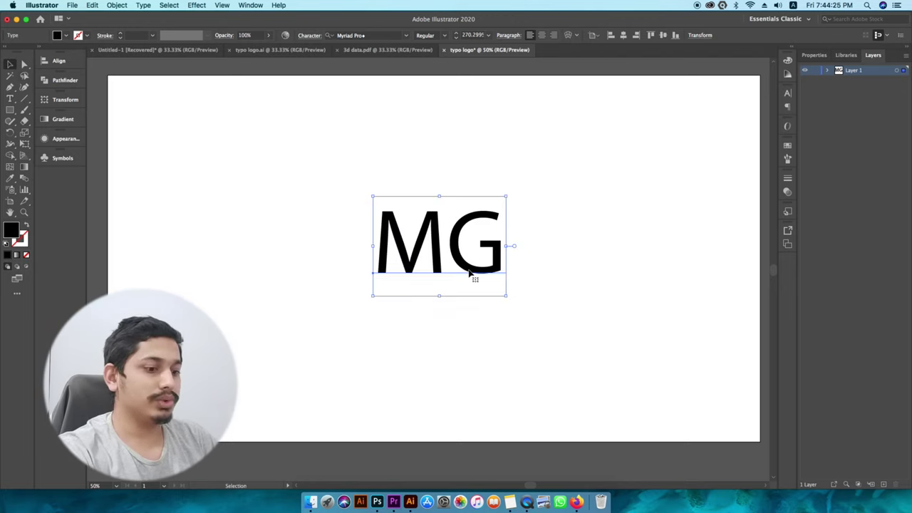
# Step: Change the MG text's font to Akira Expanded Super Bold
pyautogui.press('t')
pyautogui.press('super+t')
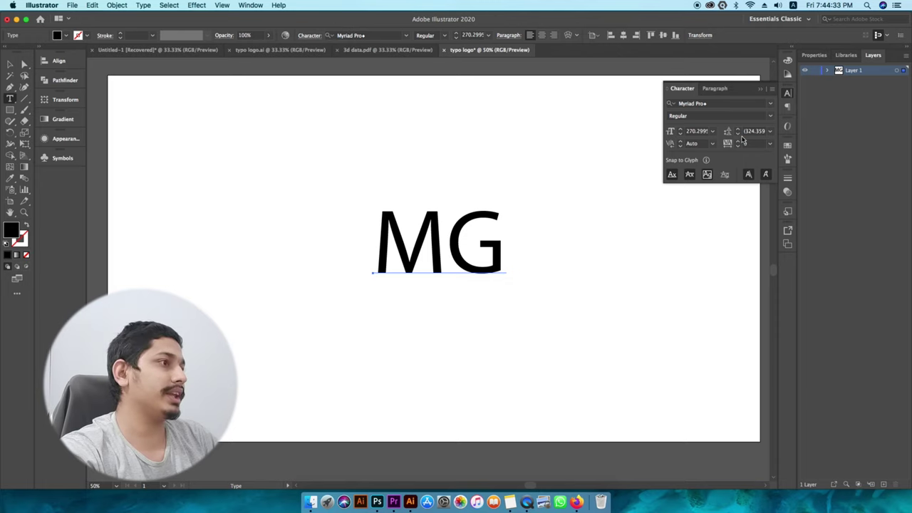
pyautogui.click(712, 104)
pyautogui.press('BackSpace')
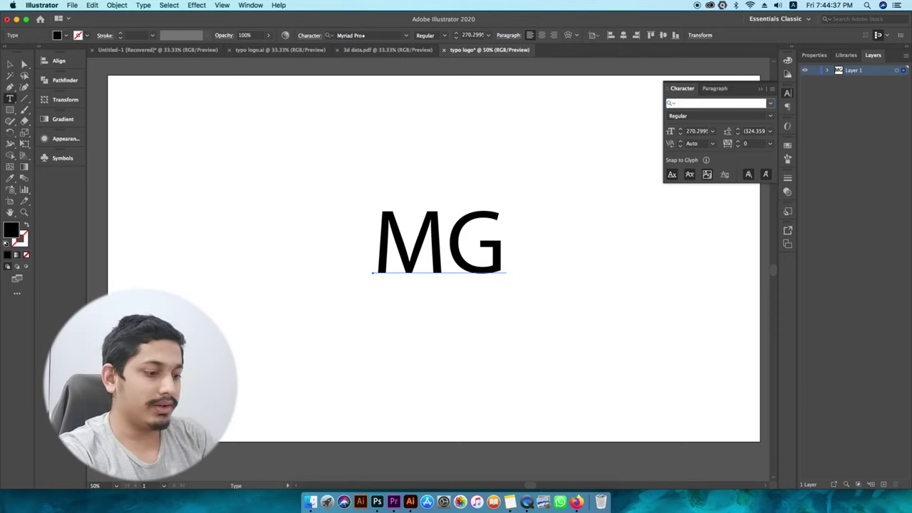
pyautogui.write('aki')
pyautogui.click(738, 150)
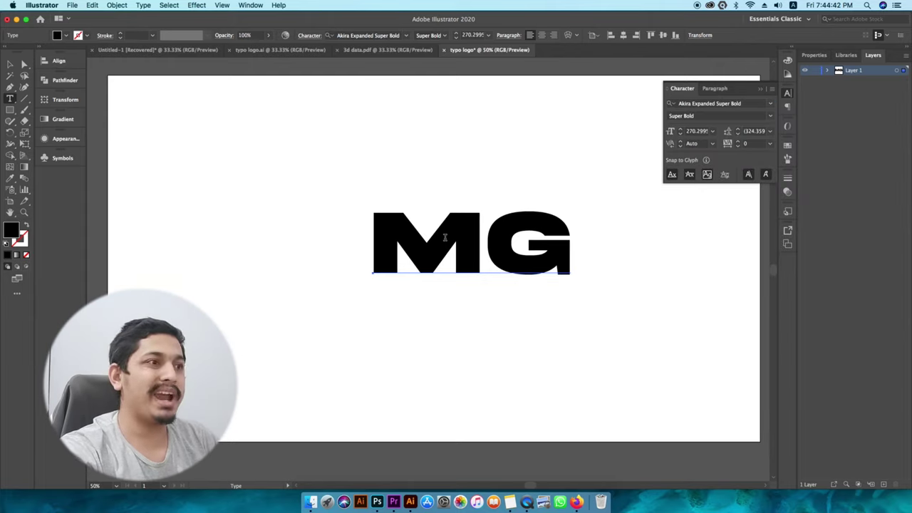
# Step: Move the MG text left toward the middle of the artboard and put away the character settings
pyautogui.click(10, 65)
pyautogui.moveTo(519, 255); pyautogui.dragTo(408, 259)
pyautogui.click(501, 216)
pyautogui.click(465, 232)
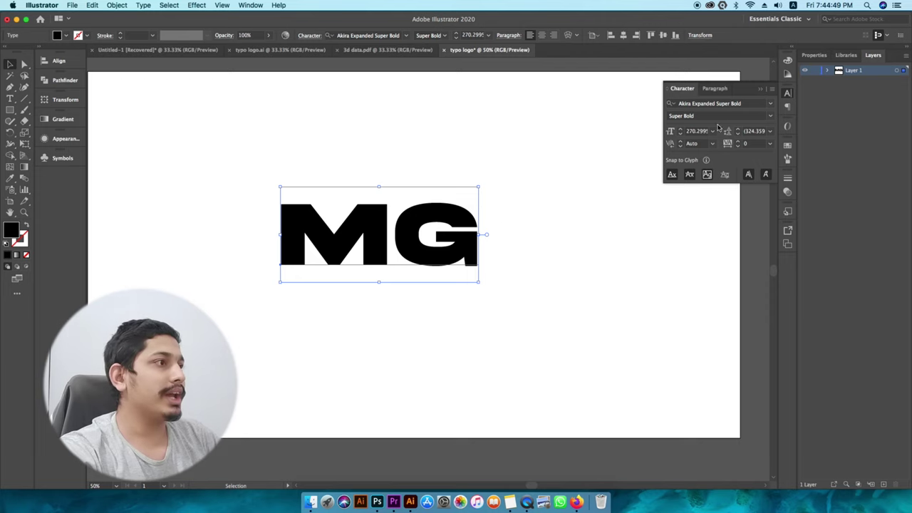
pyautogui.click(759, 89)
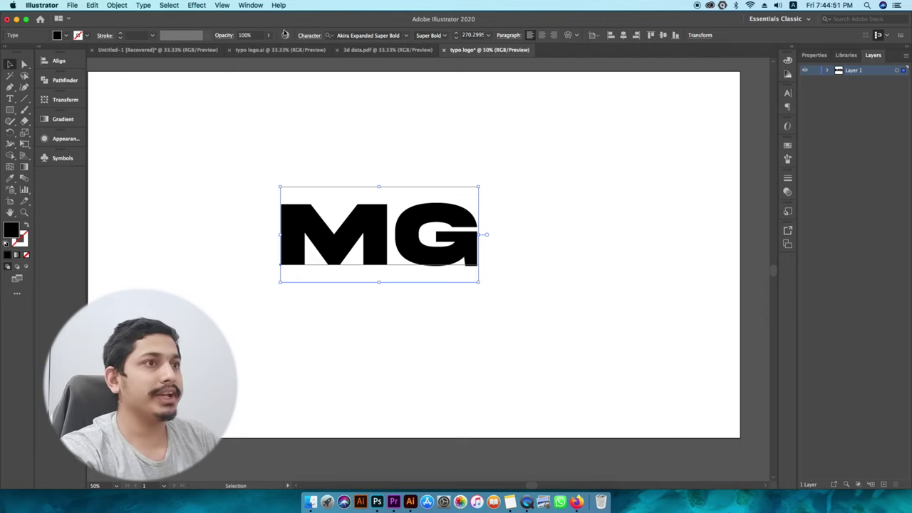
pyautogui.click(251, 9)
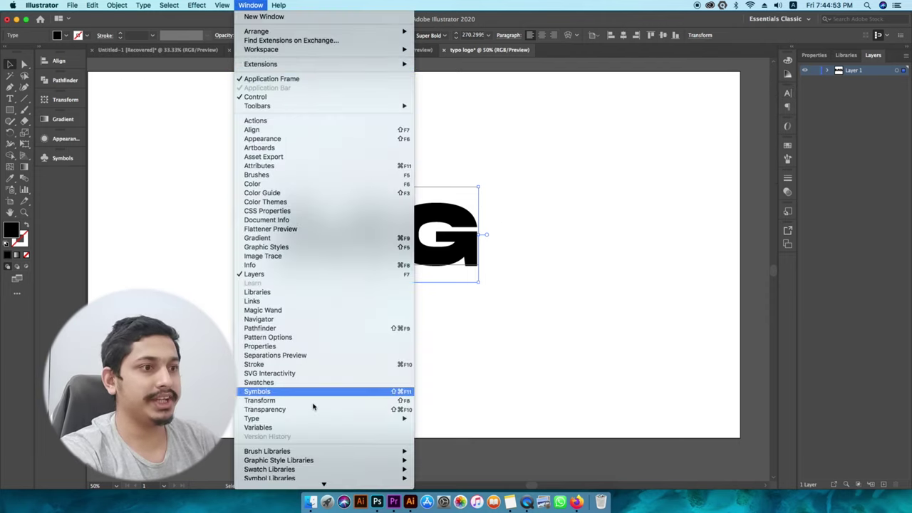
pyautogui.click(308, 364)
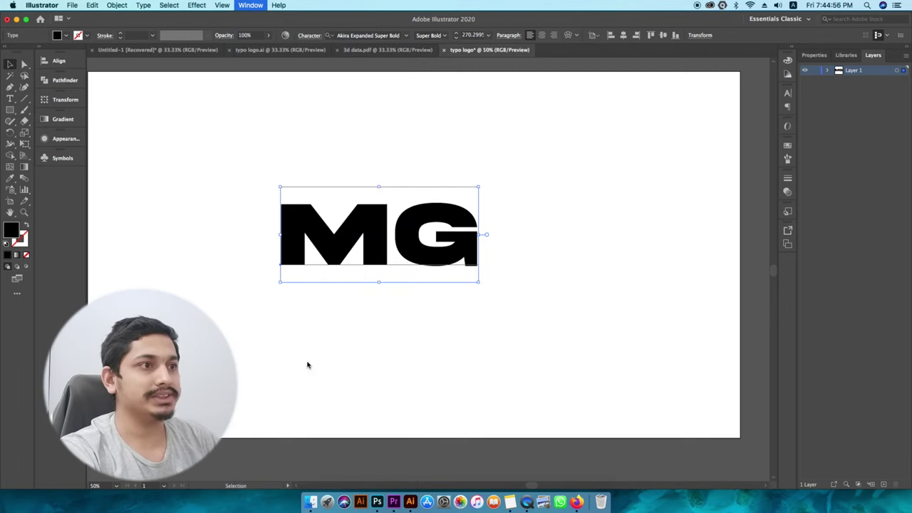
pyautogui.click(788, 182)
pyautogui.click(789, 181)
pyautogui.click(788, 181)
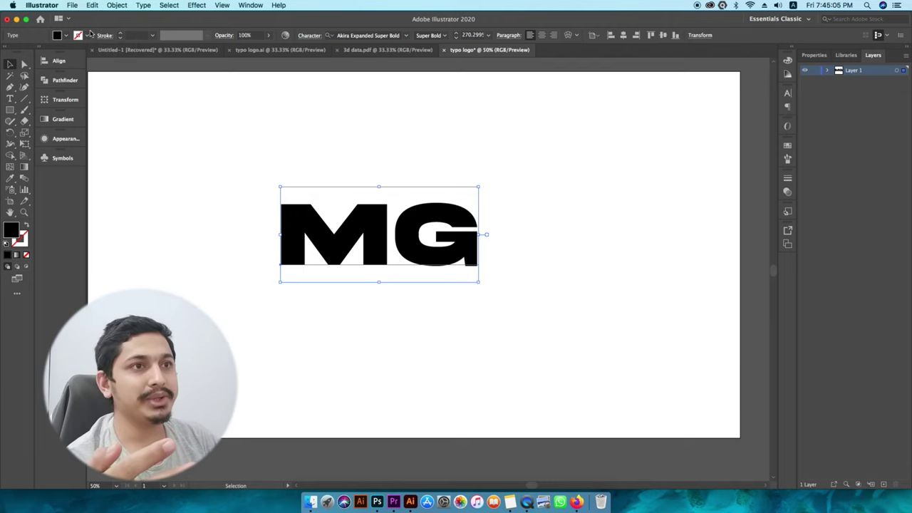
# Step: Give the MG text a light green A9FF97 stroke with a weight of 9 pt
pyautogui.click(17, 239)
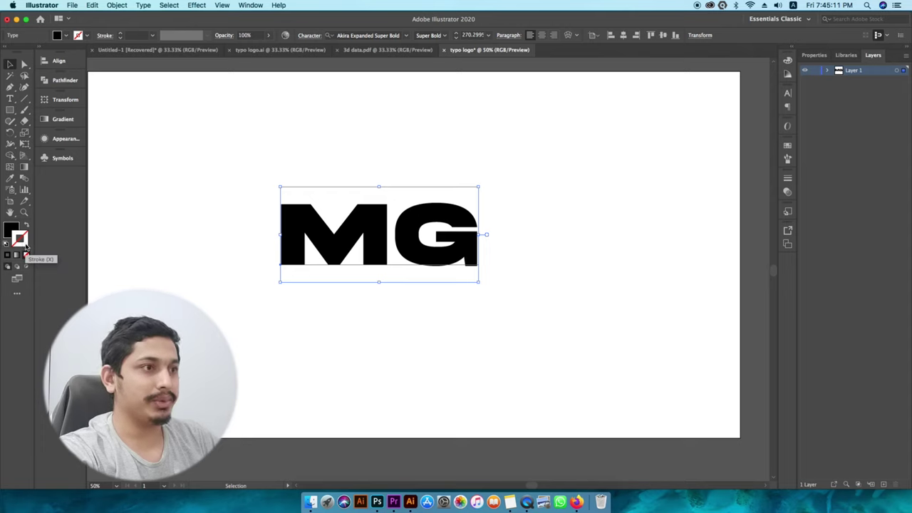
pyautogui.doubleClick(21, 243)
pyautogui.moveTo(579, 181)
pyautogui.mouseDown()
pyautogui.moveTo(600, 187)
pyautogui.moveTo(599, 178)
pyautogui.mouseUp()
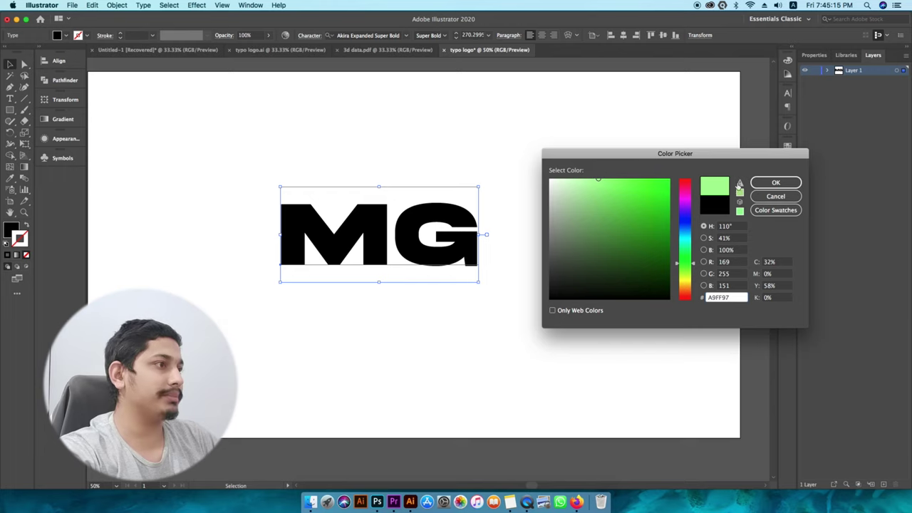
pyautogui.click(776, 183)
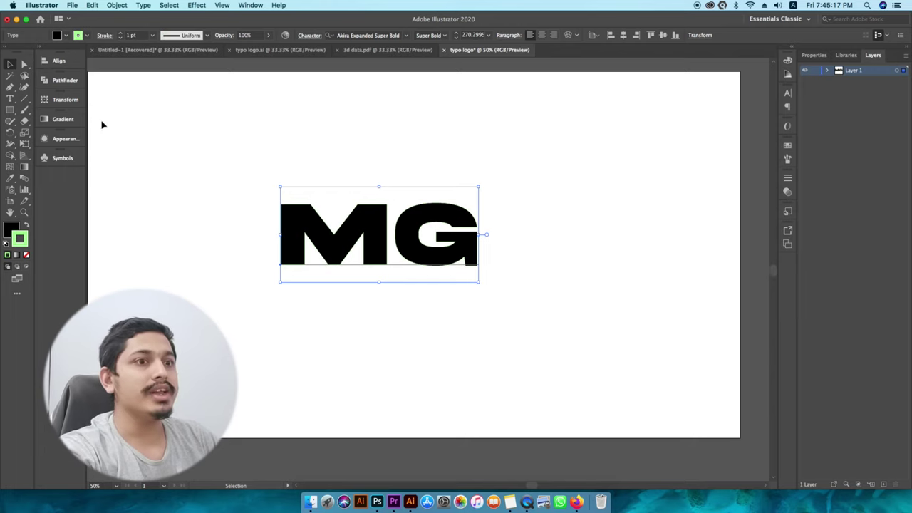
pyautogui.click(153, 35)
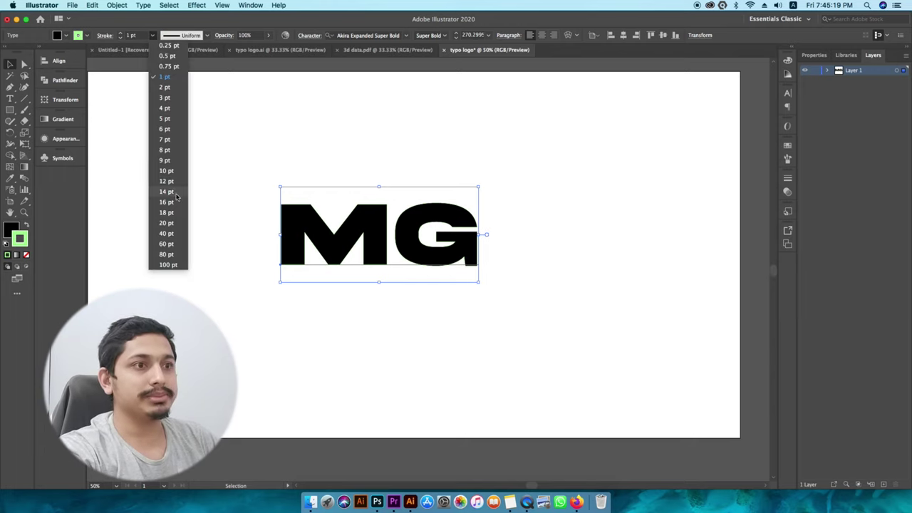
pyautogui.click(165, 160)
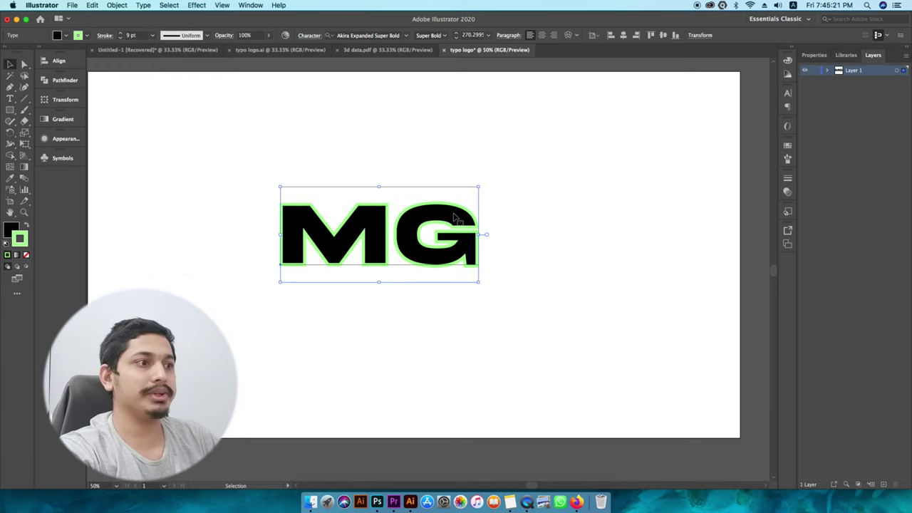
pyautogui.click(357, 153)
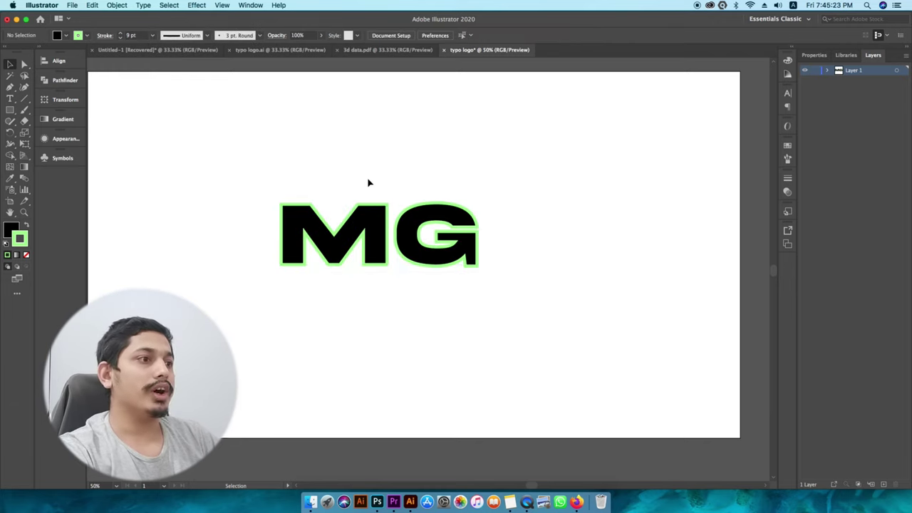
# Step: Nudge the outlined MG text slightly to the right on the artboard
pyautogui.moveTo(413, 249); pyautogui.dragTo(424, 250)
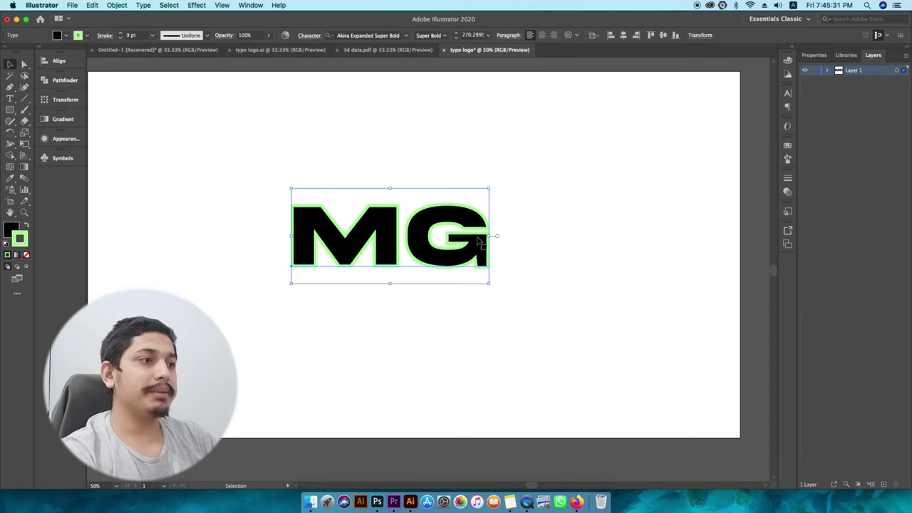
pyautogui.scroll(1, 478, 240)
pyautogui.press('space')
pyautogui.moveTo(418, 236); pyautogui.dragTo(456, 240)
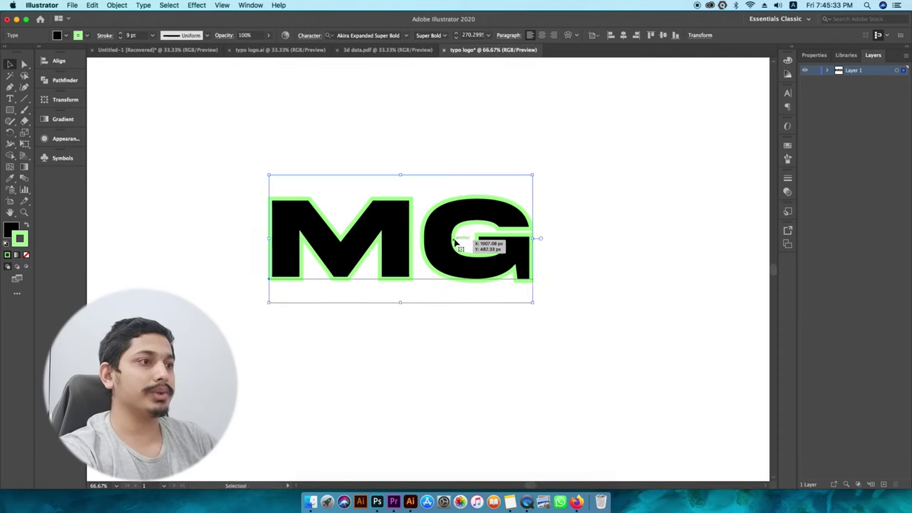
pyautogui.scroll(-1, 455, 241)
pyautogui.scroll(1, 455, 242)
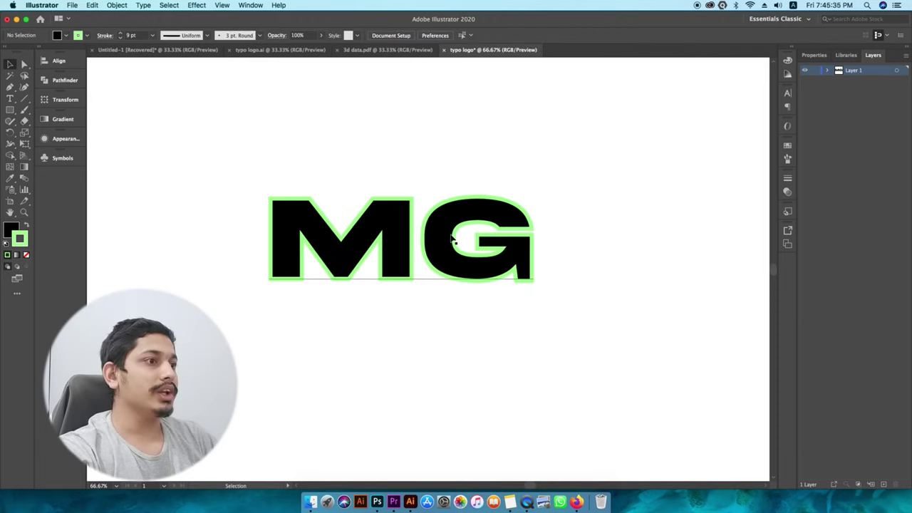
# Step: Try tracking values of -100 and -1000 on the MG text
pyautogui.press('super+t')
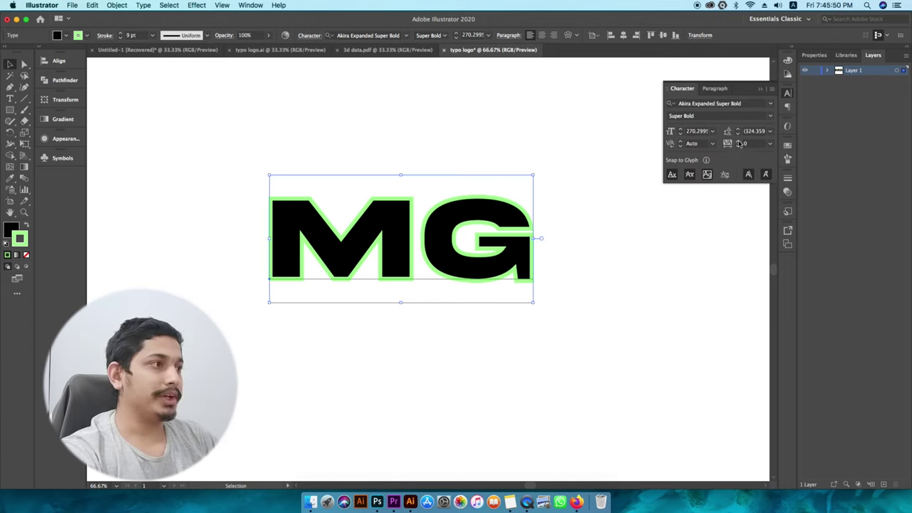
pyautogui.click(769, 143)
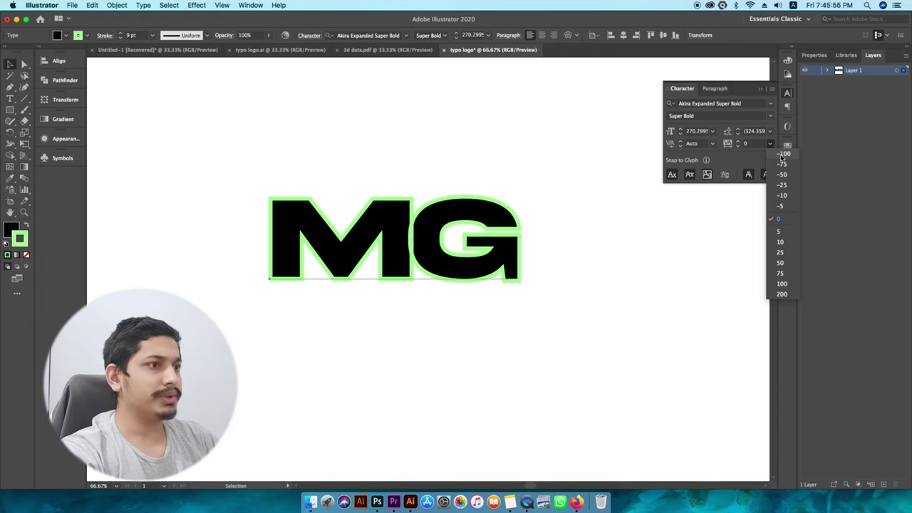
pyautogui.click(781, 154)
pyautogui.click(745, 144)
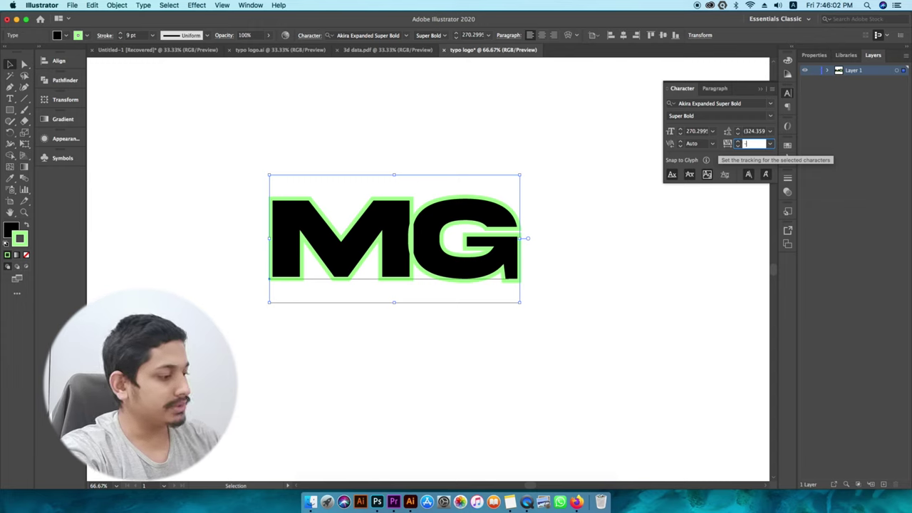
pyautogui.press('Return')
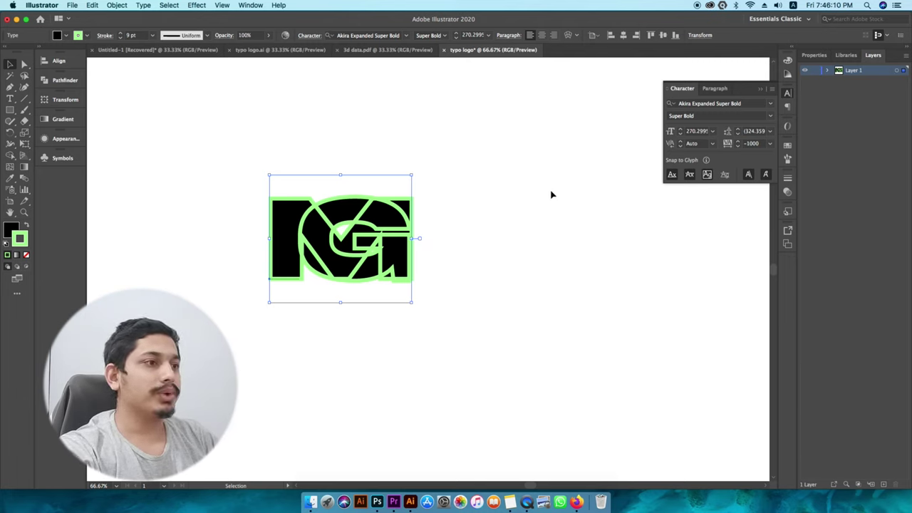
# Step: Set the MG text's tracking to -150
pyautogui.doubleClick(753, 144)
pyautogui.press('BackSpace')
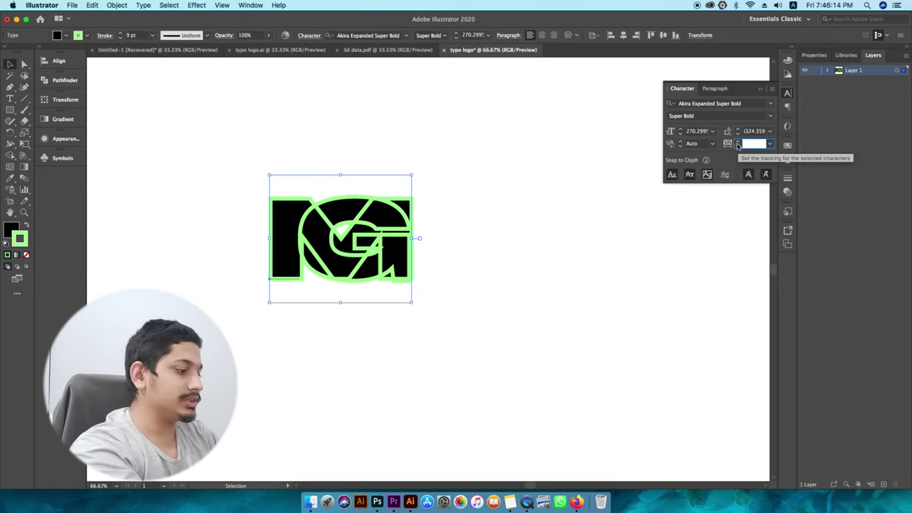
pyautogui.write('-150')
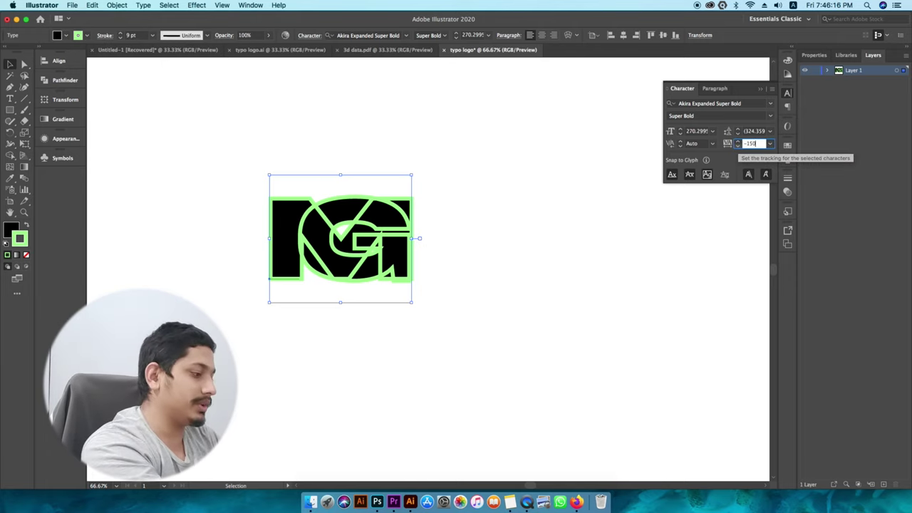
pyautogui.press('Return')
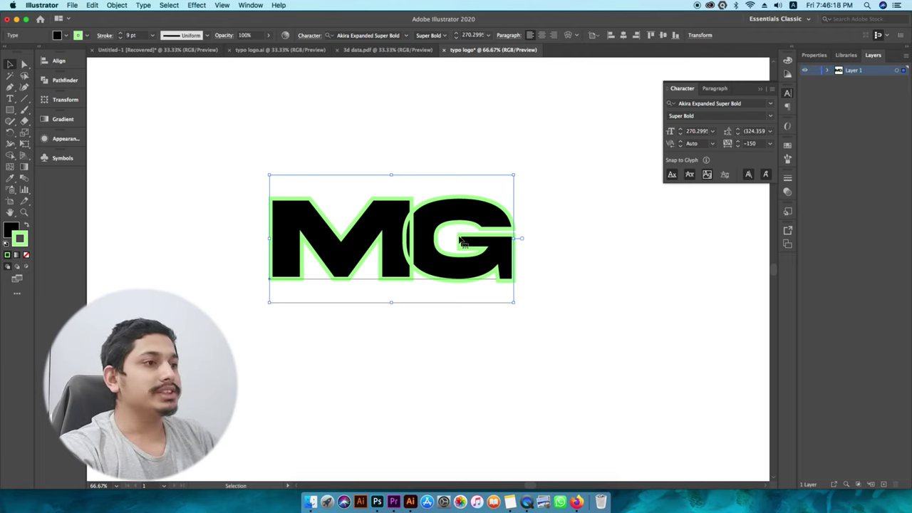
# Step: Fine-tune the MG text's tracking to -270 so the G overlaps the M, and put away the character settings
pyautogui.click(738, 143)
pyautogui.click(739, 143)
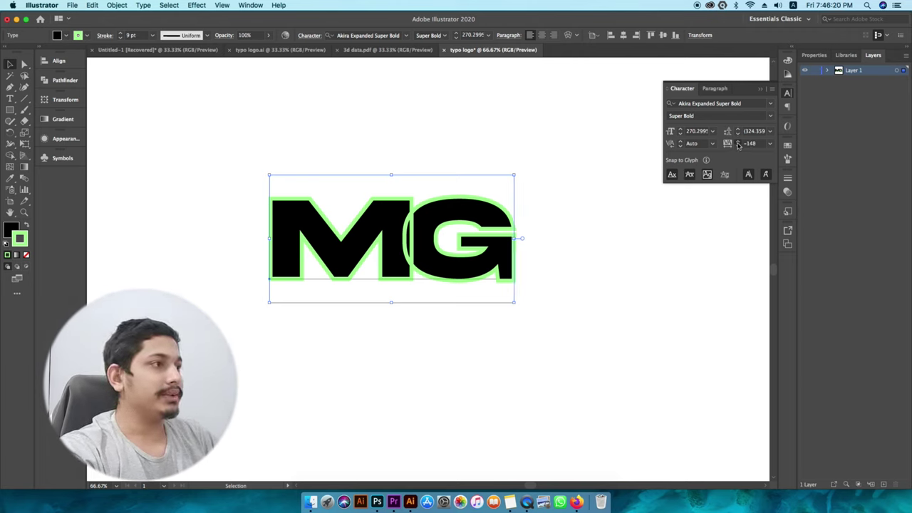
pyautogui.click(739, 144)
pyautogui.click(738, 145)
pyautogui.click(738, 145)
pyautogui.click(739, 146)
pyautogui.click(739, 146)
pyautogui.click(738, 146)
pyautogui.click(739, 145)
pyautogui.click(738, 145)
pyautogui.click(738, 145)
pyautogui.click(738, 146)
pyautogui.click(738, 146)
pyautogui.click(739, 146)
pyautogui.click(739, 145)
pyautogui.click(738, 146)
pyautogui.click(739, 145)
pyautogui.click(739, 141)
pyautogui.click(738, 141)
pyautogui.click(739, 141)
pyautogui.click(738, 141)
pyautogui.click(739, 141)
pyautogui.click(739, 142)
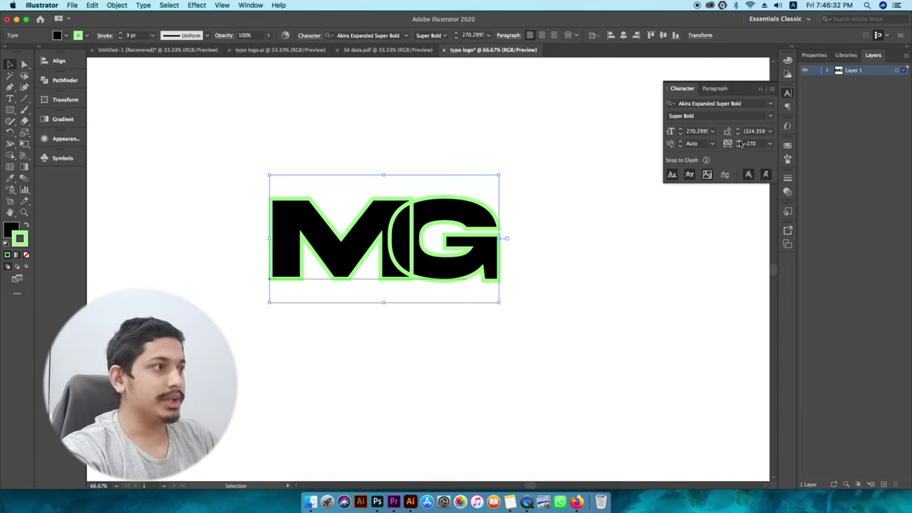
pyautogui.click(537, 207)
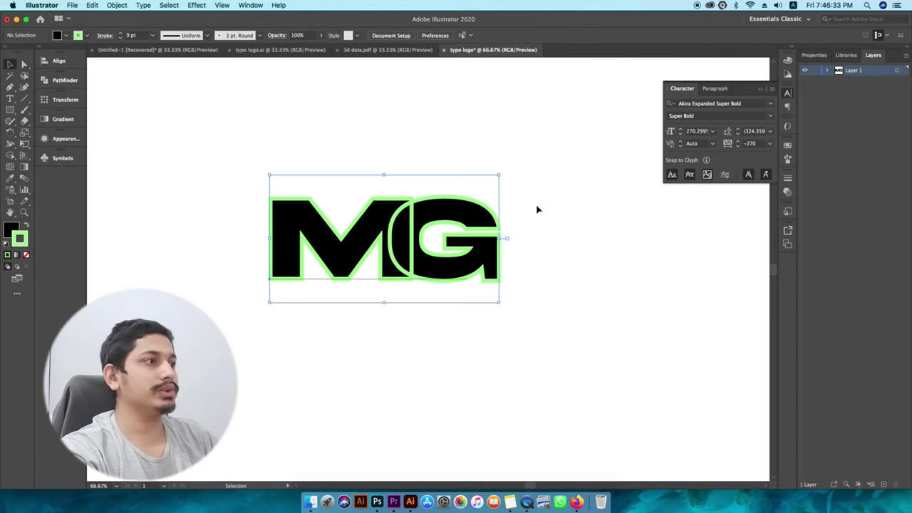
pyautogui.click(761, 89)
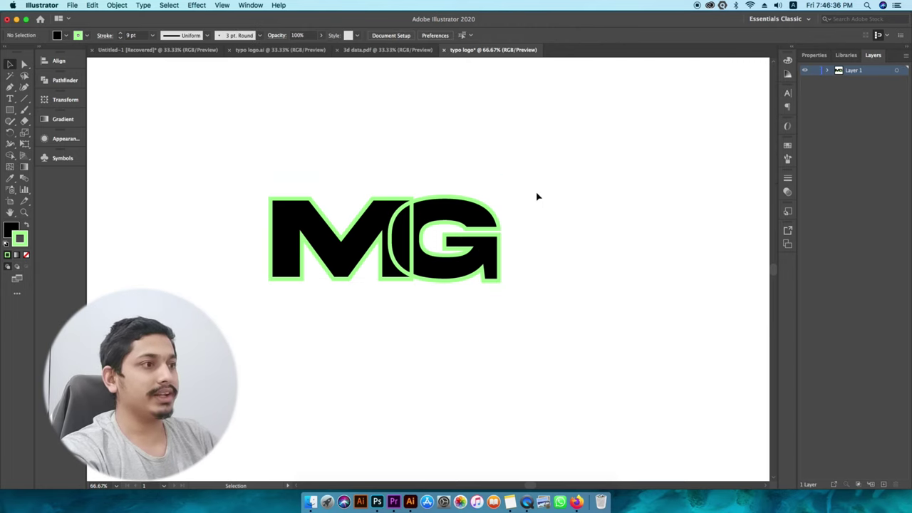
# Step: Expand the MG text into editable shapes with Object and Fill enabled
pyautogui.click(378, 242)
pyautogui.click(117, 5)
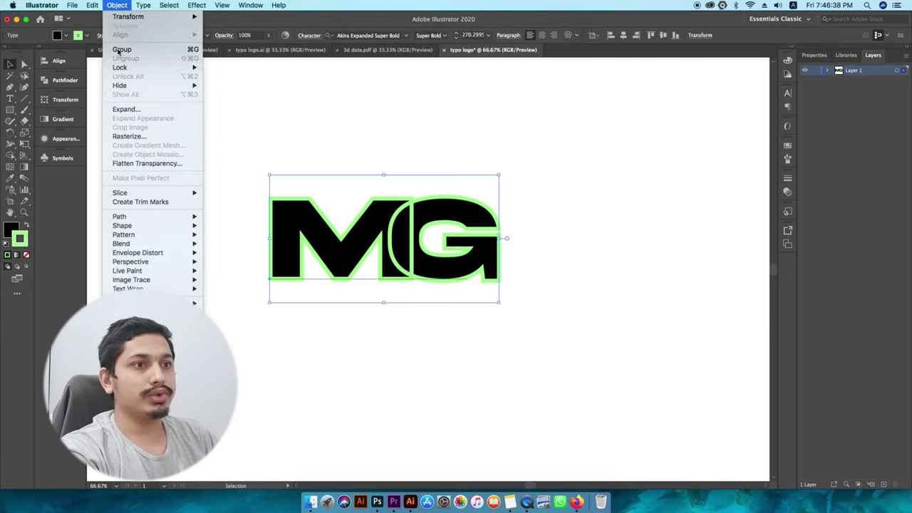
pyautogui.click(131, 111)
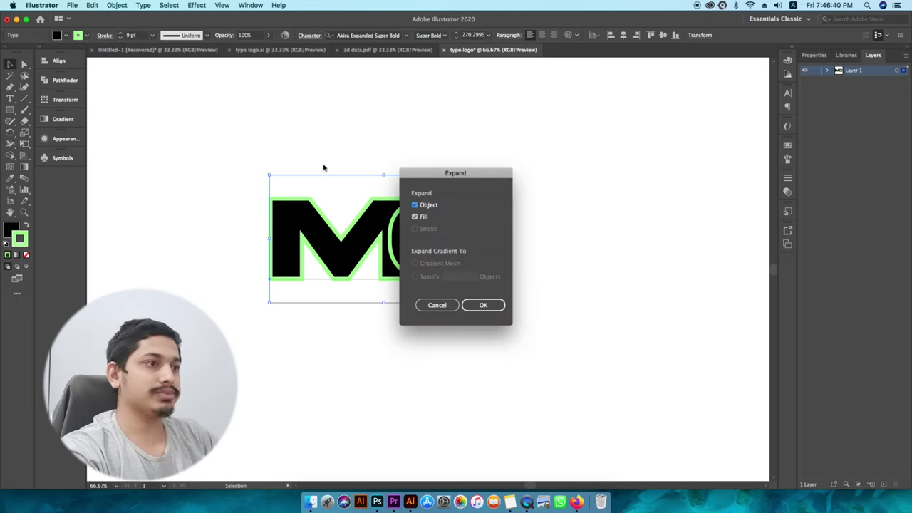
pyautogui.click(475, 305)
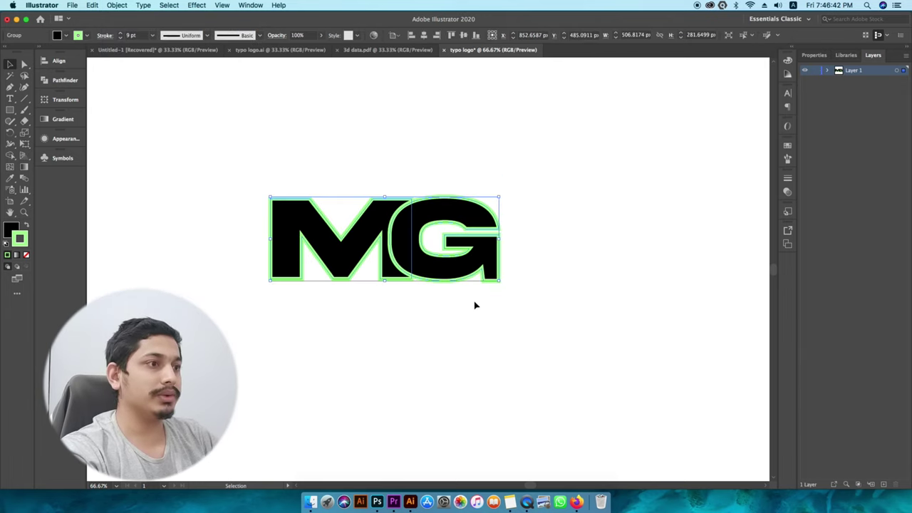
# Step: Expand the MG shapes again with Fill and Stroke enabled so the green outlines become separate shapes
pyautogui.click(112, 7)
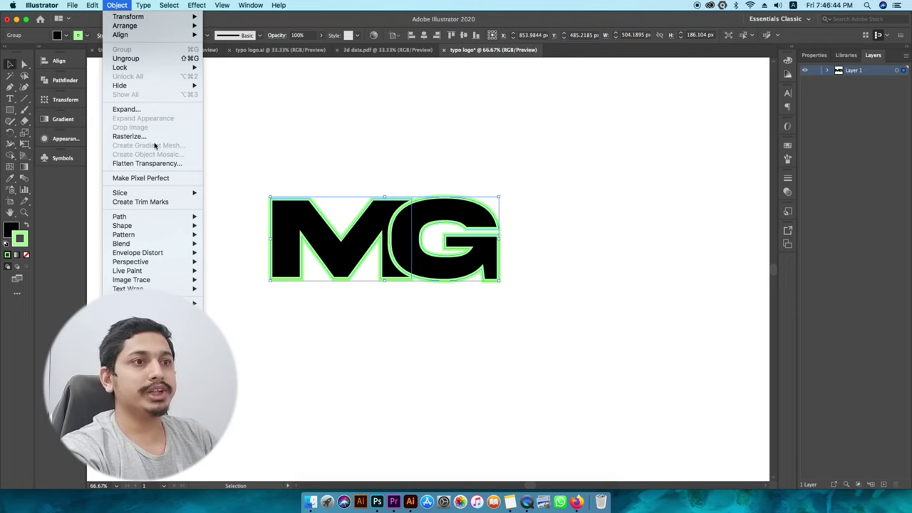
pyautogui.click(131, 109)
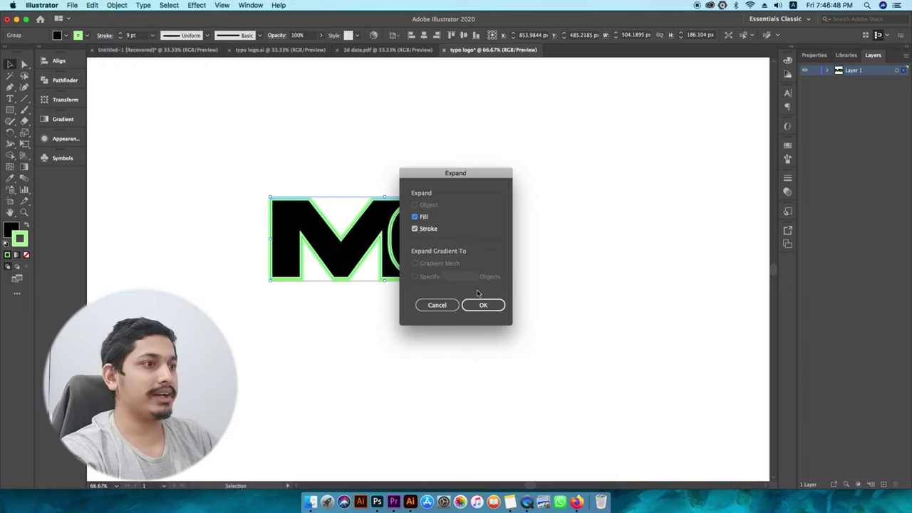
pyautogui.click(484, 305)
pyautogui.click(615, 247)
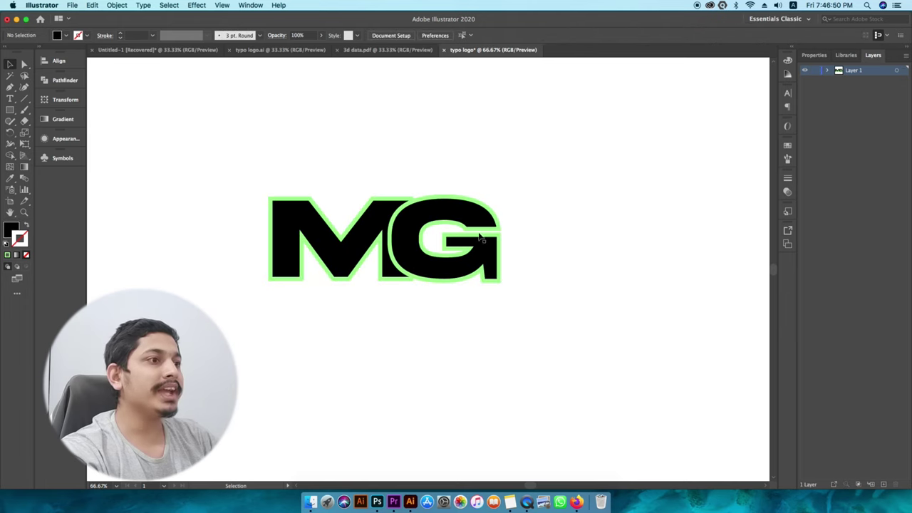
# Step: Ungroup the expanded MG artwork repeatedly until the letters and their green outlines are individual compound paths
pyautogui.click(473, 233)
pyautogui.click(548, 221)
pyautogui.click(407, 225)
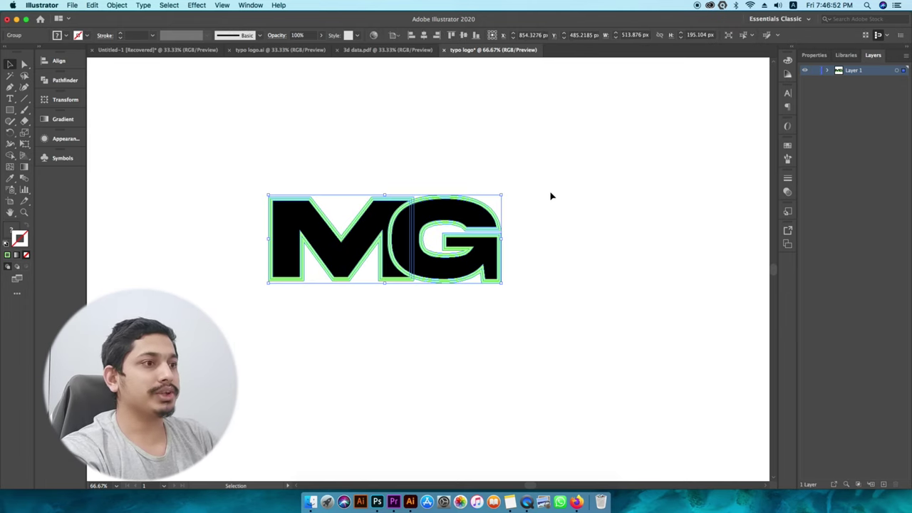
pyautogui.rightClick(395, 251)
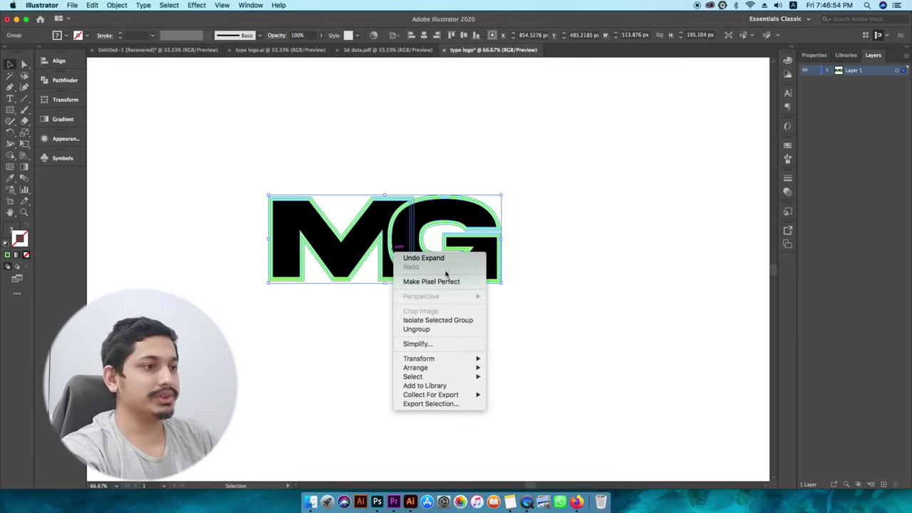
pyautogui.click(413, 330)
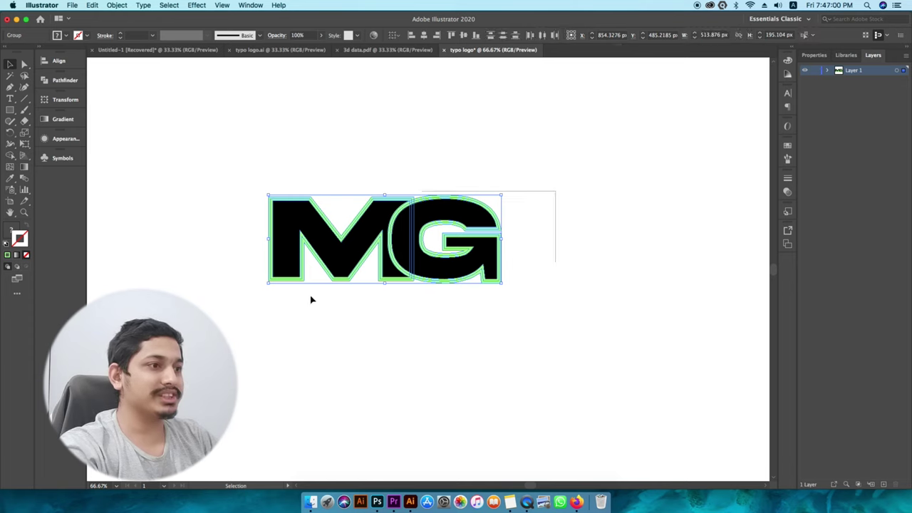
pyautogui.rightClick(408, 258)
pyautogui.click(449, 341)
pyautogui.moveTo(558, 207); pyautogui.dragTo(289, 292)
pyautogui.rightClick(431, 252)
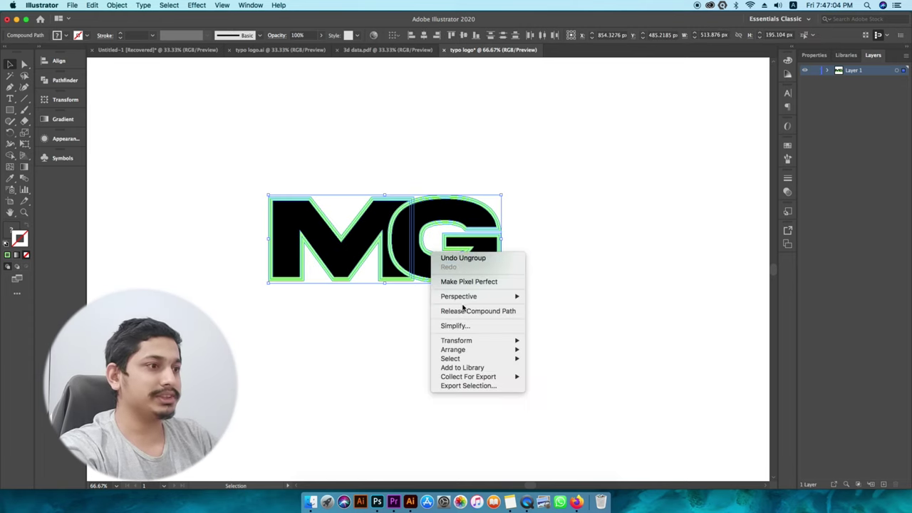
pyautogui.click(617, 234)
pyautogui.click(535, 229)
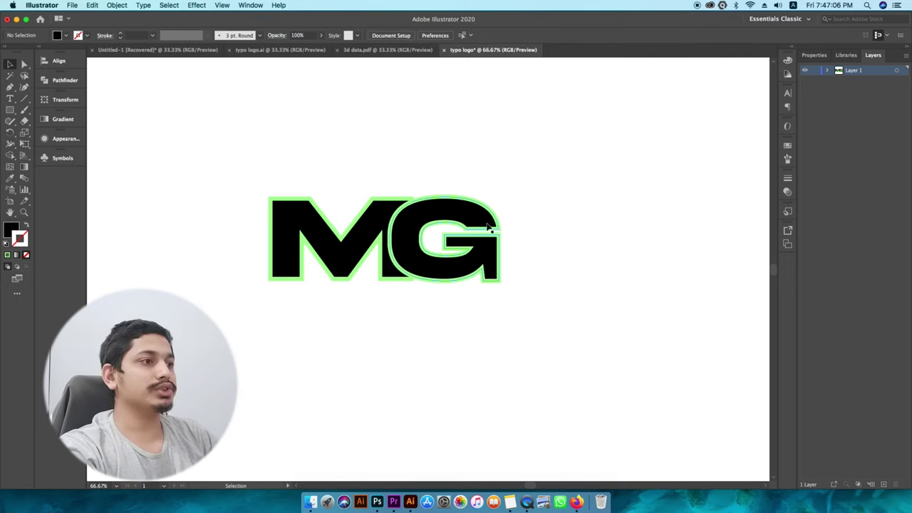
# Step: Try deleting the whole green outline shape around the G
pyautogui.click(498, 223)
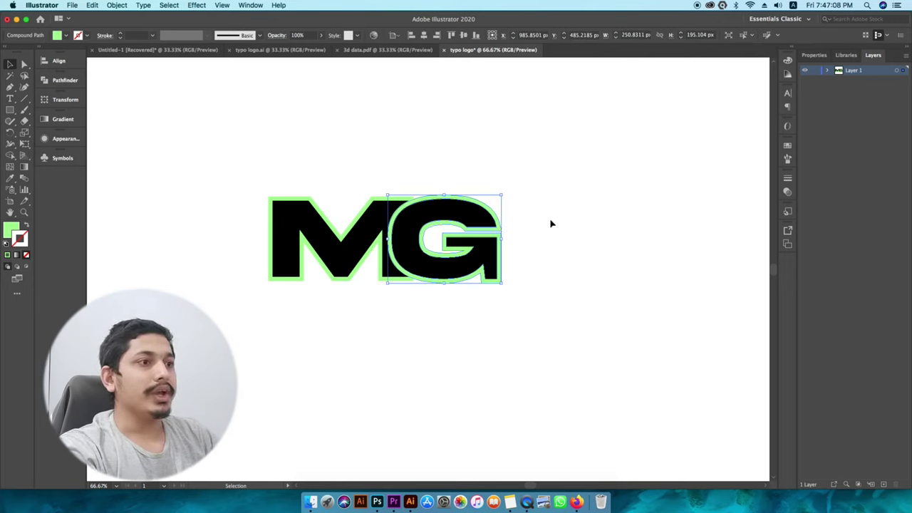
pyautogui.press('Delete')
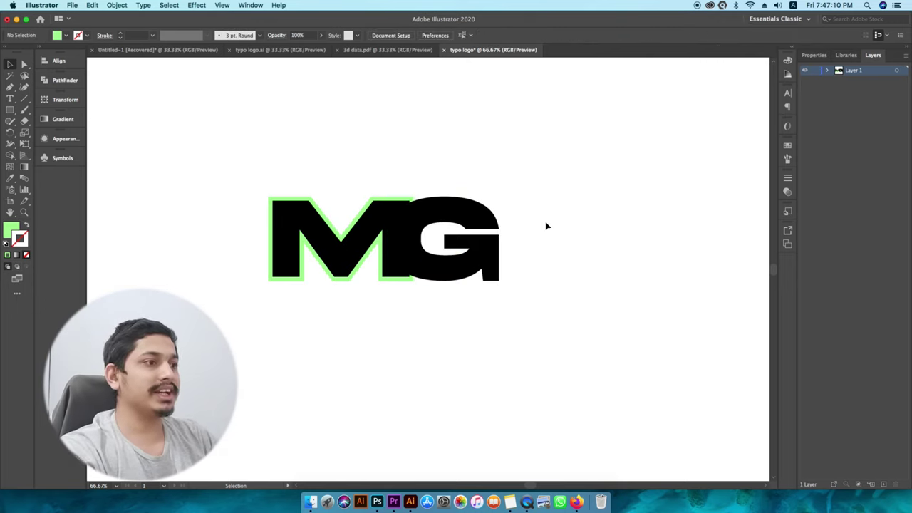
pyautogui.click(479, 229)
# Step: Remove the green outline around the G with the Shape Builder, cutting a curved gap where it overlaps the M
pyautogui.moveTo(564, 191); pyautogui.dragTo(245, 295)
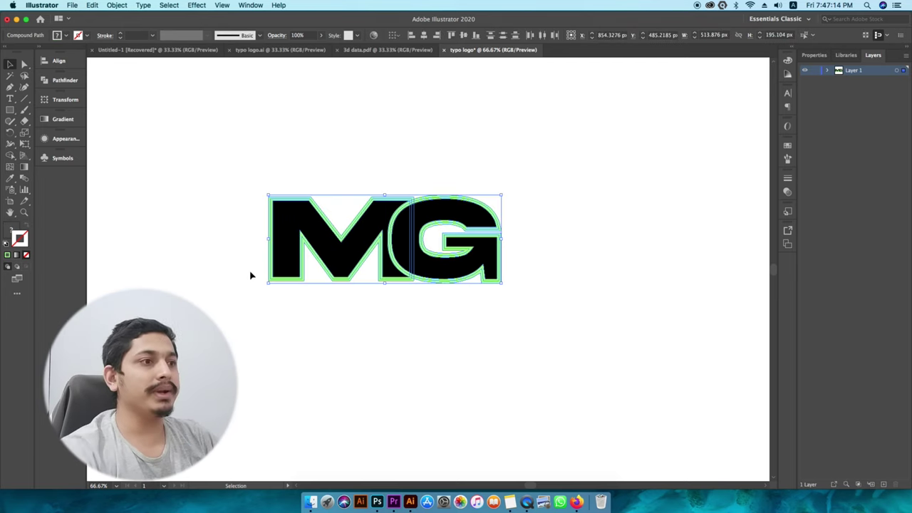
pyautogui.hotkey('shift', 'm')
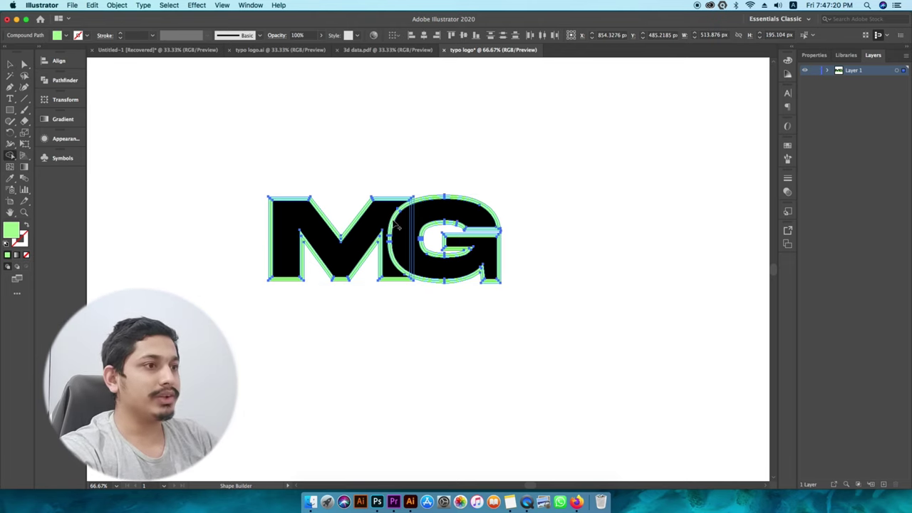
pyautogui.scroll(6, 397, 224)
pyautogui.moveTo(397, 218); pyautogui.dragTo(381, 320)
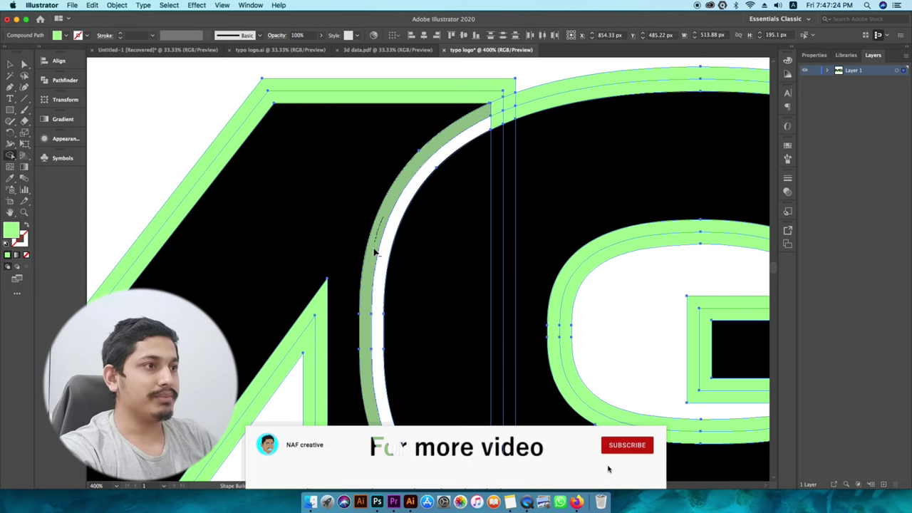
pyautogui.moveTo(480, 143)
pyautogui.mouseDown()
pyautogui.moveTo(486, 115)
pyautogui.moveTo(529, 87)
pyautogui.moveTo(573, 77)
pyautogui.moveTo(494, 122)
pyautogui.mouseUp()
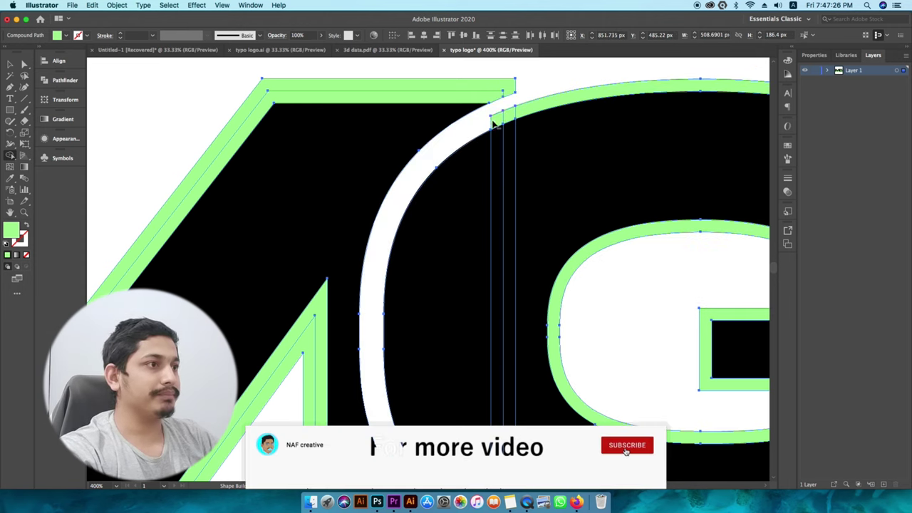
pyautogui.scroll(-5, 479, 143)
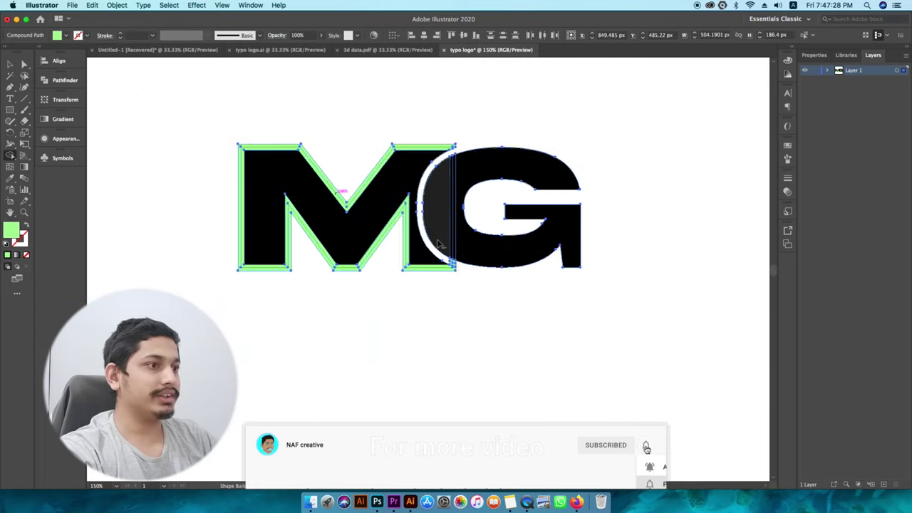
# Step: Remove the remaining green outline around the M with the Shape Builder and deselect the artwork
pyautogui.scroll(2, 438, 244)
pyautogui.moveTo(472, 287); pyautogui.dragTo(399, 294)
pyautogui.scroll(-1, 376, 295)
pyautogui.moveTo(375, 277); pyautogui.dragTo(380, 309)
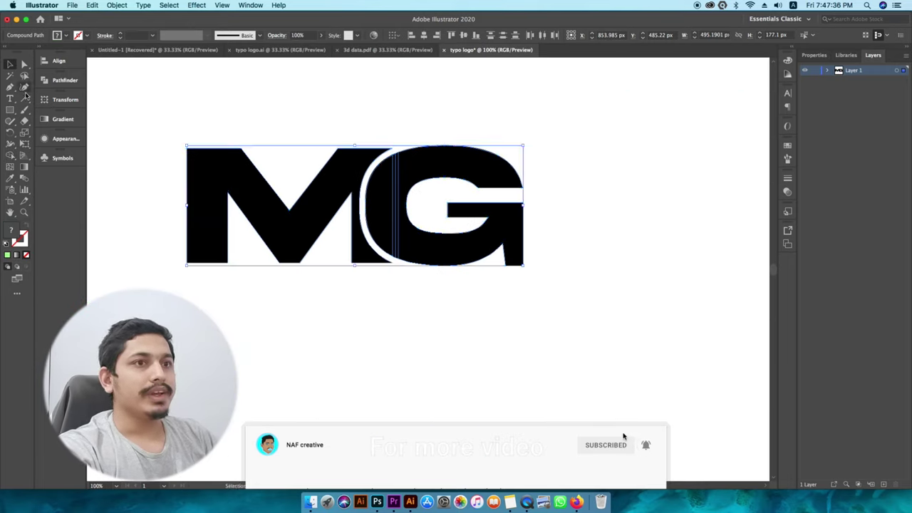
pyautogui.moveTo(239, 336); pyautogui.dragTo(304, 346)
pyautogui.moveTo(382, 341); pyautogui.dragTo(382, 367)
pyautogui.scroll(1, 377, 359)
pyautogui.scroll(-2, 377, 358)
pyautogui.click(634, 265)
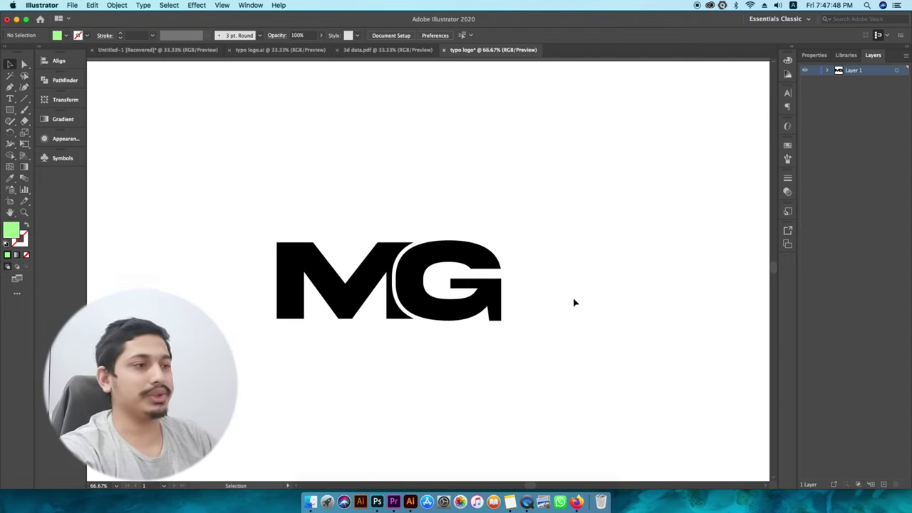
# Step: Move the G well away to the right of the M to expose the leftover pieces beneath it
pyautogui.click(492, 308)
pyautogui.scroll(2, 521, 287)
pyautogui.scroll(-2, 434, 295)
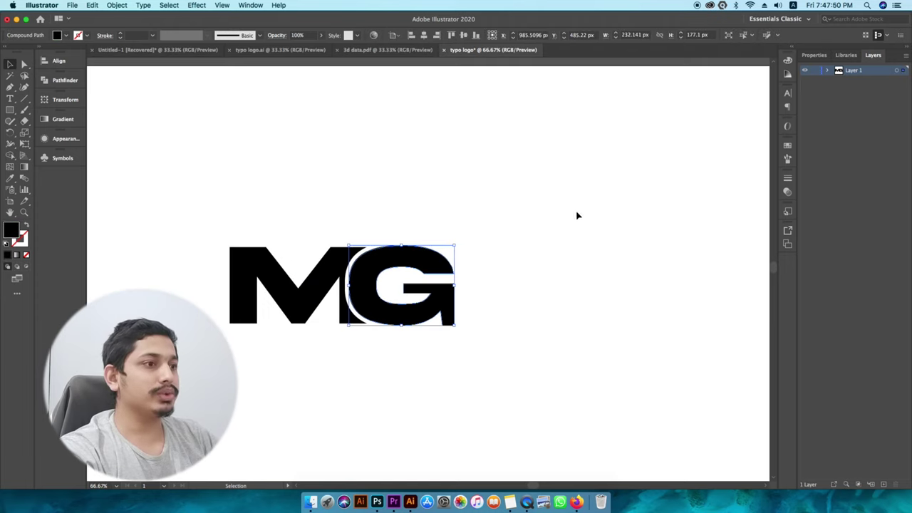
pyautogui.moveTo(578, 216); pyautogui.dragTo(174, 368)
pyautogui.moveTo(375, 283); pyautogui.dragTo(556, 316)
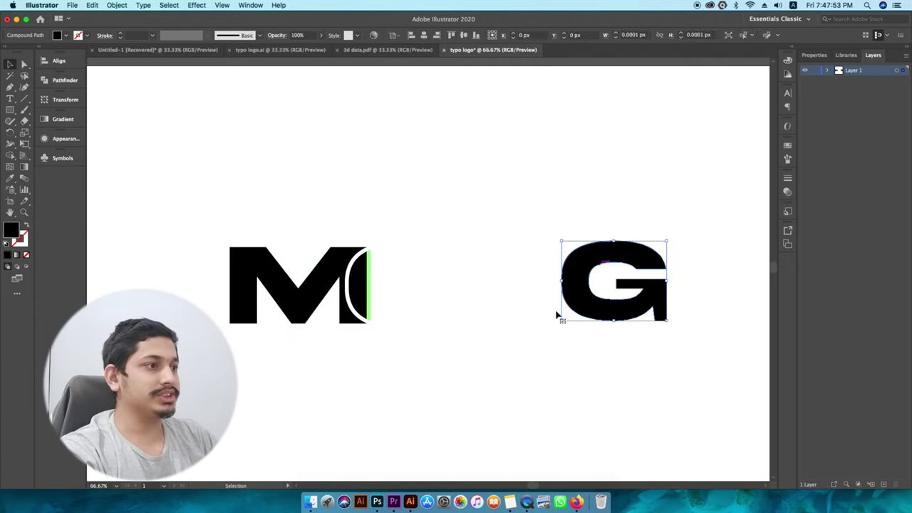
# Step: Examine how the leftover pieces beside the M are selected and whether they can be separated from it
pyautogui.click(364, 288)
pyautogui.click(383, 284)
pyautogui.moveTo(412, 245); pyautogui.dragTo(167, 359)
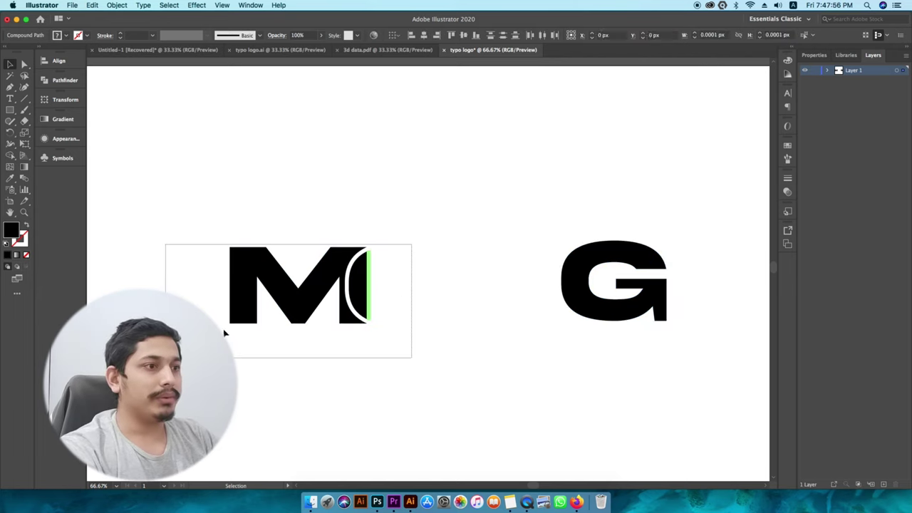
pyautogui.rightClick(320, 285)
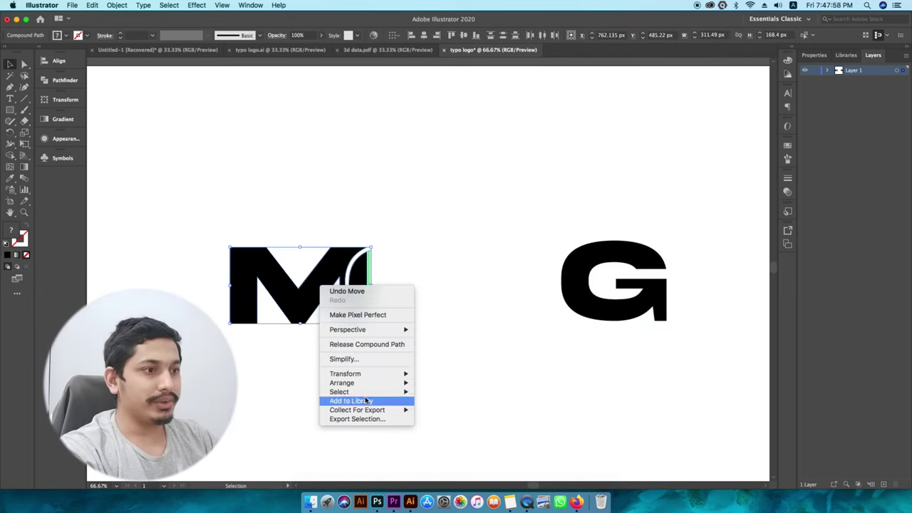
pyautogui.click(500, 343)
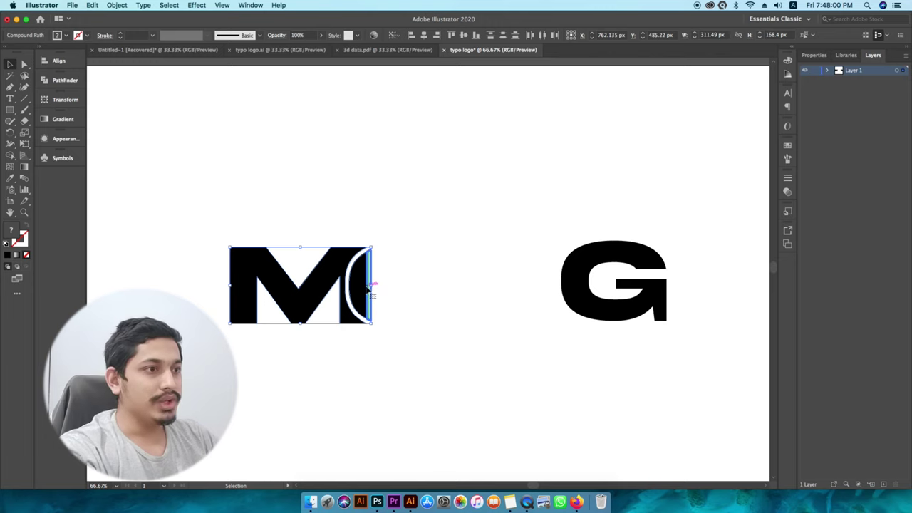
pyautogui.click(418, 276)
pyautogui.click(363, 287)
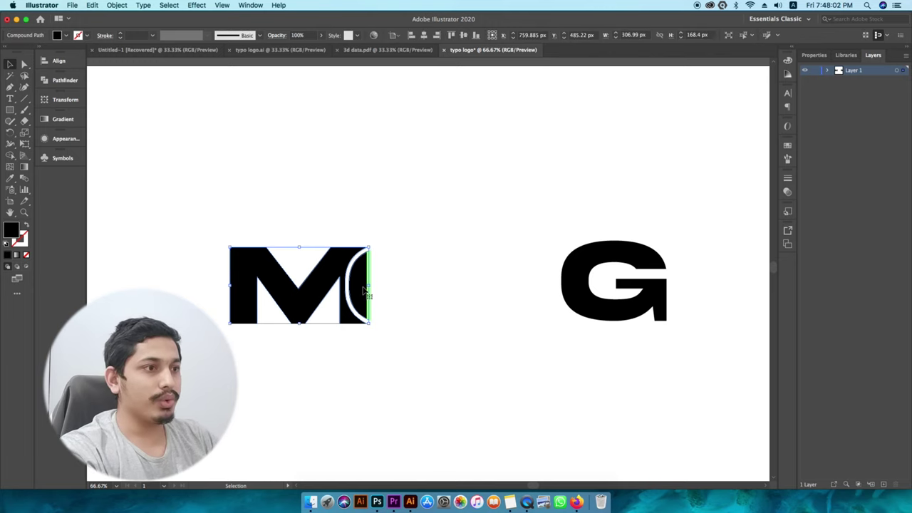
pyautogui.rightClick(362, 288)
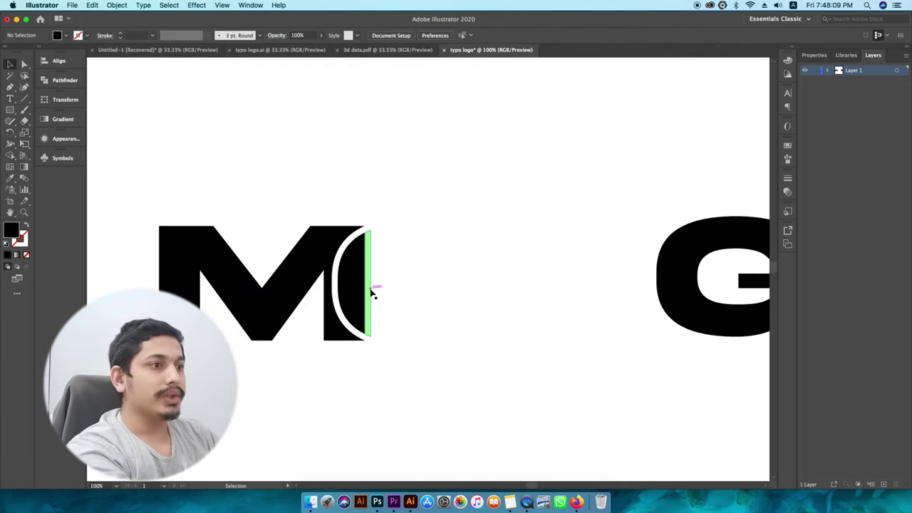
# Step: Delete the thin green strip beside the M, and undo the accidental deletion of the M itself
pyautogui.click(365, 289)
pyautogui.press('Delete')
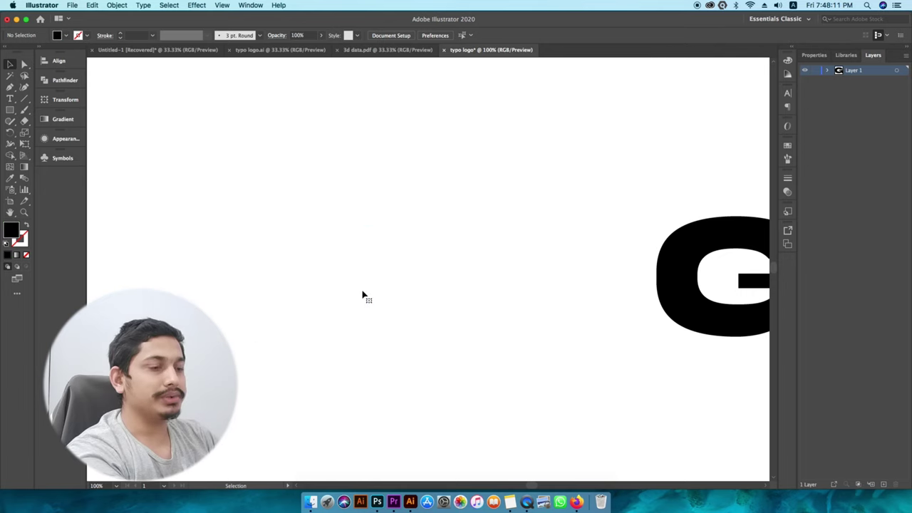
pyautogui.press('super+z')
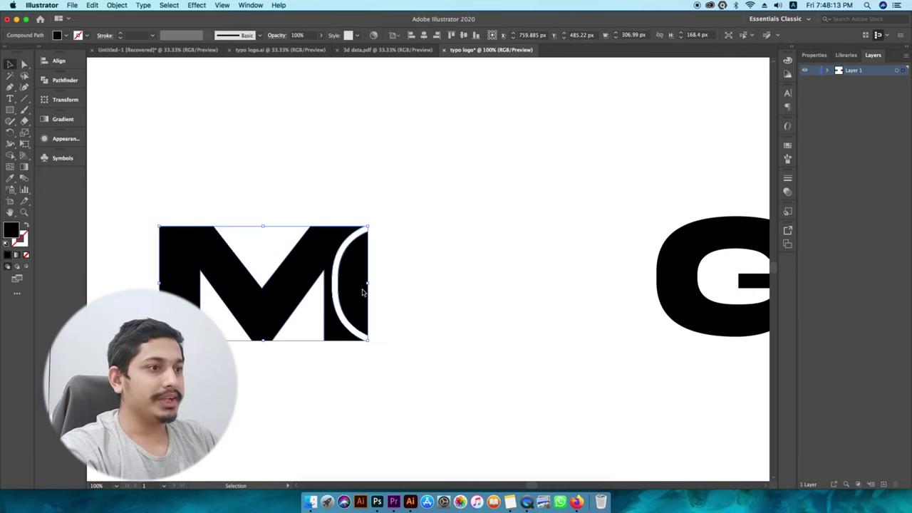
# Step: Cut the curved black leftover piece off the M with the Shape Builder and deselect the letter
pyautogui.rightClick(362, 292)
pyautogui.click(423, 265)
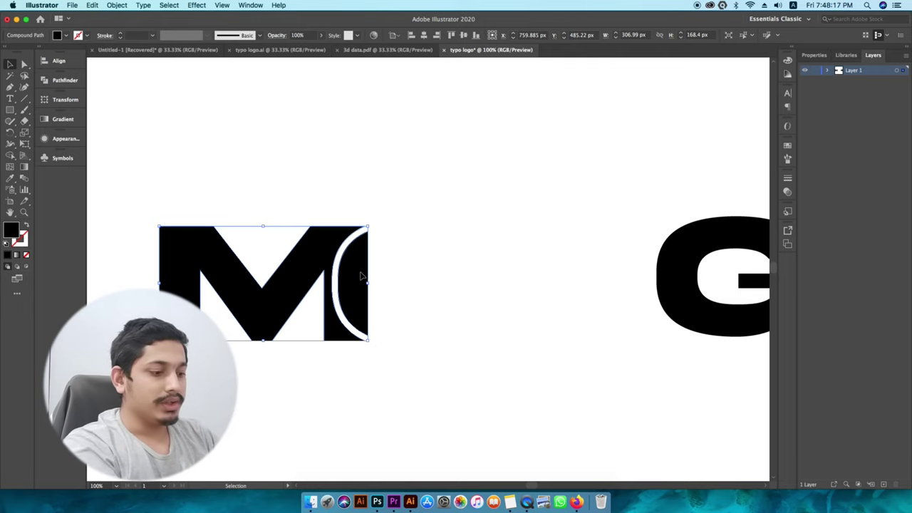
pyautogui.hotkey('shift', 'm')
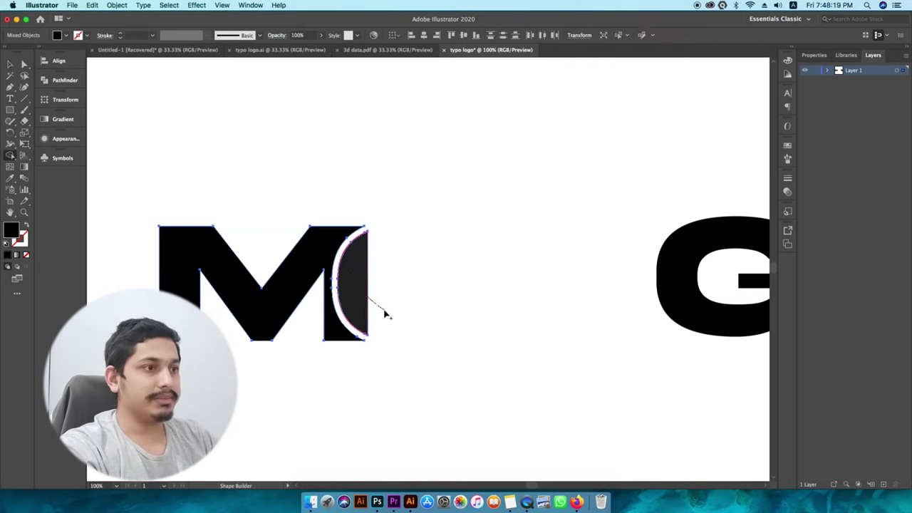
pyautogui.keyDown('alt'); pyautogui.click(350, 285); pyautogui.keyUp('alt')
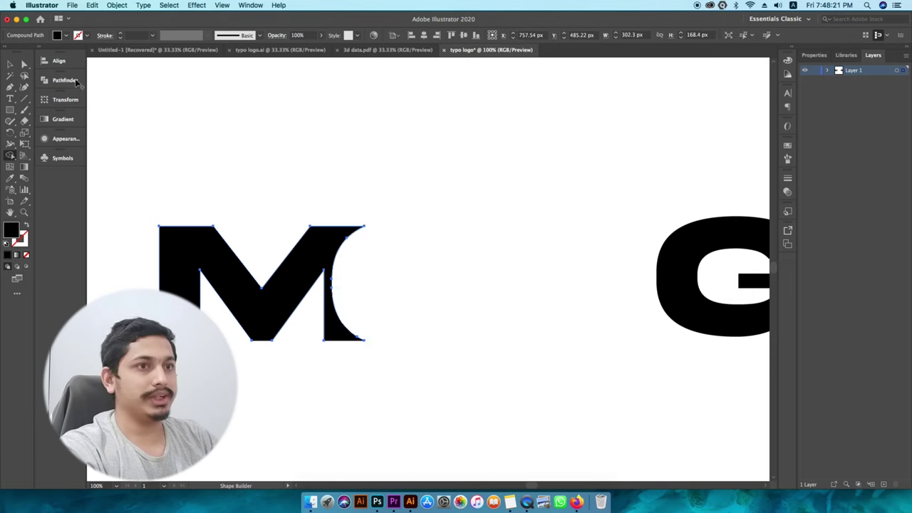
pyautogui.click(9, 64)
pyautogui.click(342, 161)
# Step: Move the G back into the M's curved cutout, leaving a narrow even gap between the two letters
pyautogui.moveTo(269, 279); pyautogui.dragTo(341, 262)
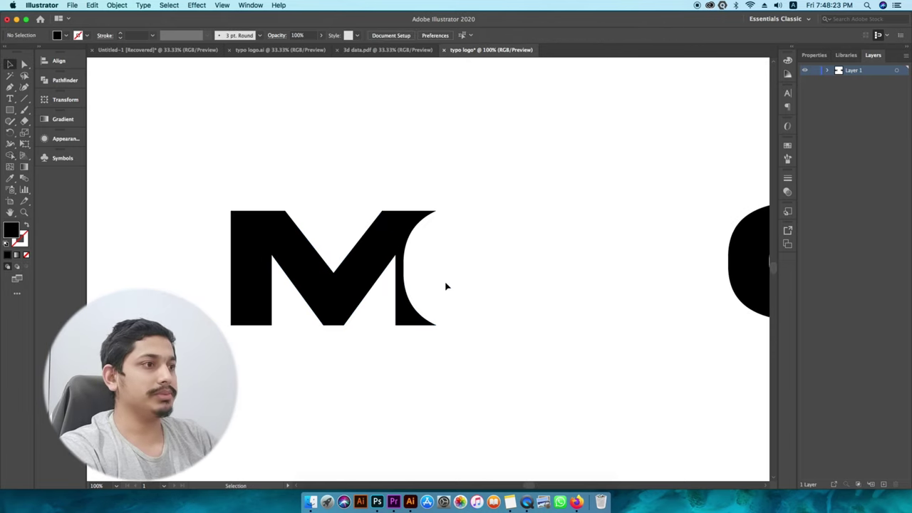
pyautogui.moveTo(527, 271); pyautogui.dragTo(425, 273)
pyautogui.moveTo(657, 251); pyautogui.dragTo(351, 259)
pyautogui.moveTo(495, 221); pyautogui.dragTo(181, 299)
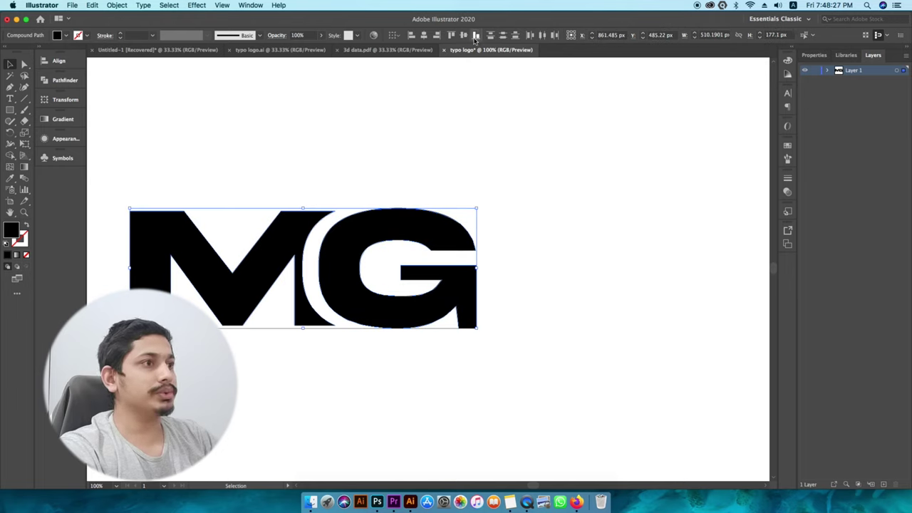
pyautogui.click(507, 203)
pyautogui.moveTo(351, 263); pyautogui.dragTo(342, 262)
pyautogui.click(403, 330)
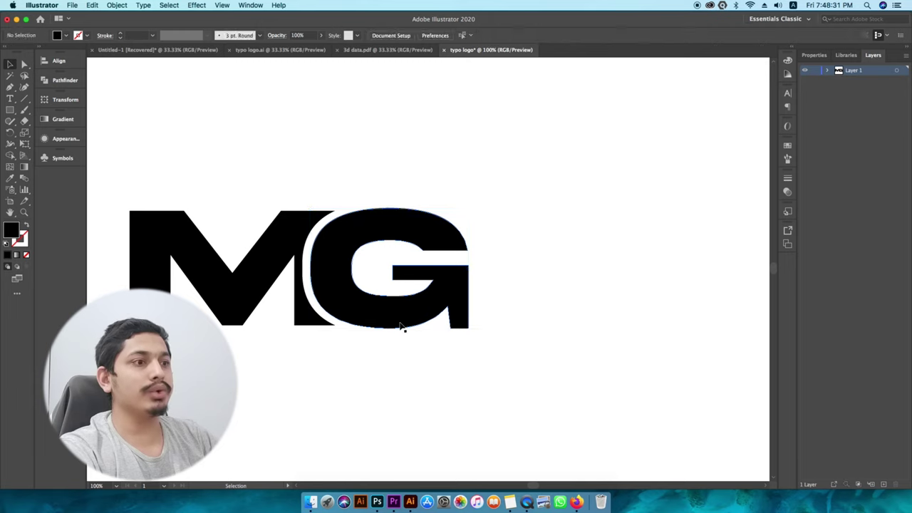
# Step: Group the M and G and move the logo over the artboard's left edge to clear the canvas
pyautogui.scroll(-2, 399, 322)
pyautogui.moveTo(506, 331); pyautogui.dragTo(532, 299)
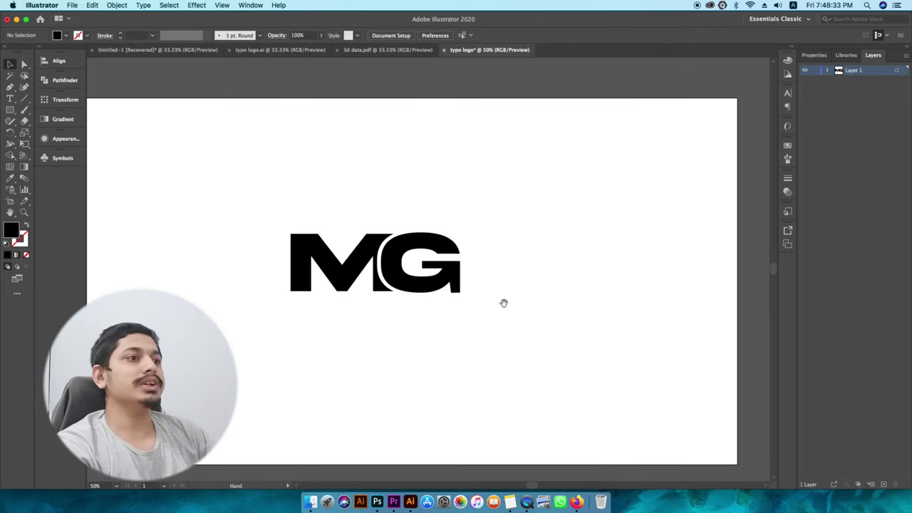
pyautogui.scroll(-1, 502, 295)
pyautogui.hscroll(-5, 556, 250)
pyautogui.moveTo(611, 202); pyautogui.dragTo(343, 327)
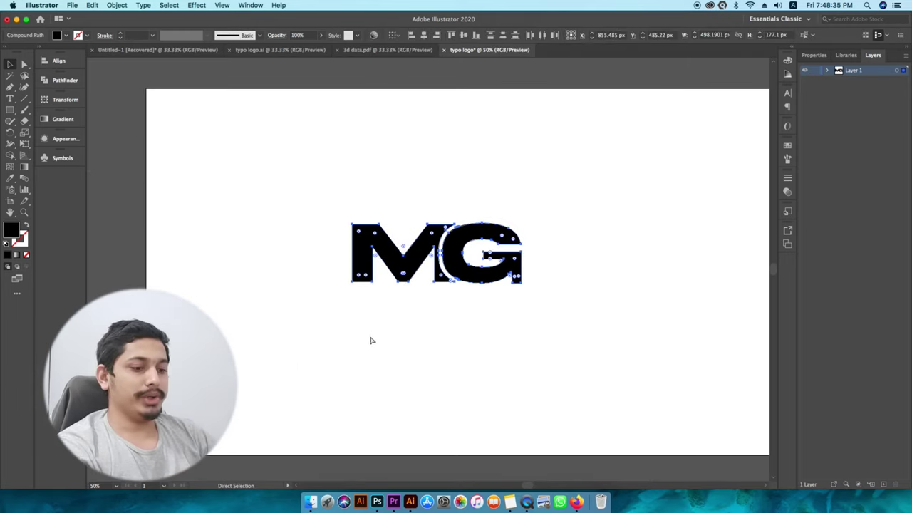
pyautogui.press('super+g')
pyautogui.moveTo(439, 258); pyautogui.dragTo(124, 221)
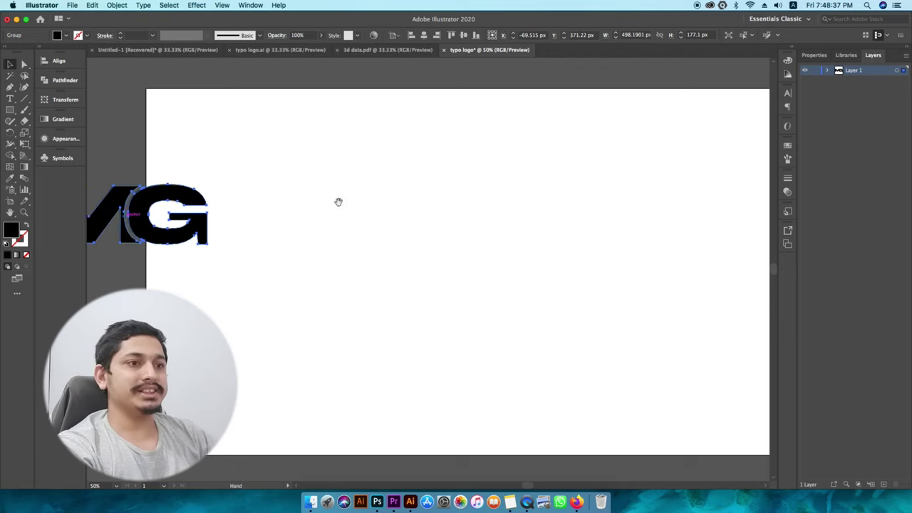
# Step: Move the grouped MG logo completely off the artboard, beyond its left edge
pyautogui.moveTo(338, 199); pyautogui.dragTo(489, 224)
pyautogui.moveTo(310, 231); pyautogui.dragTo(195, 147)
pyautogui.moveTo(442, 232); pyautogui.dragTo(236, 205)
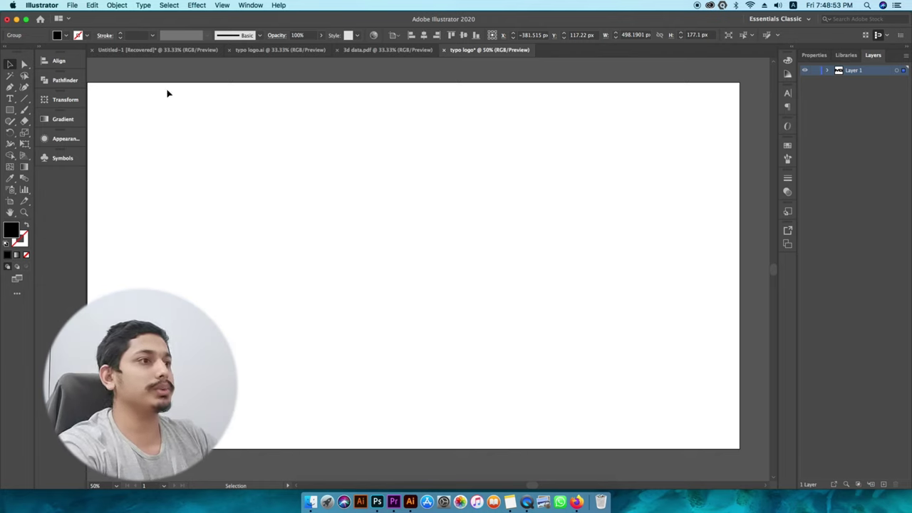
# Step: Add the text "Graphic Design" on the artboard and scale it up to about 105 pt
pyautogui.press('t')
pyautogui.click(320, 220)
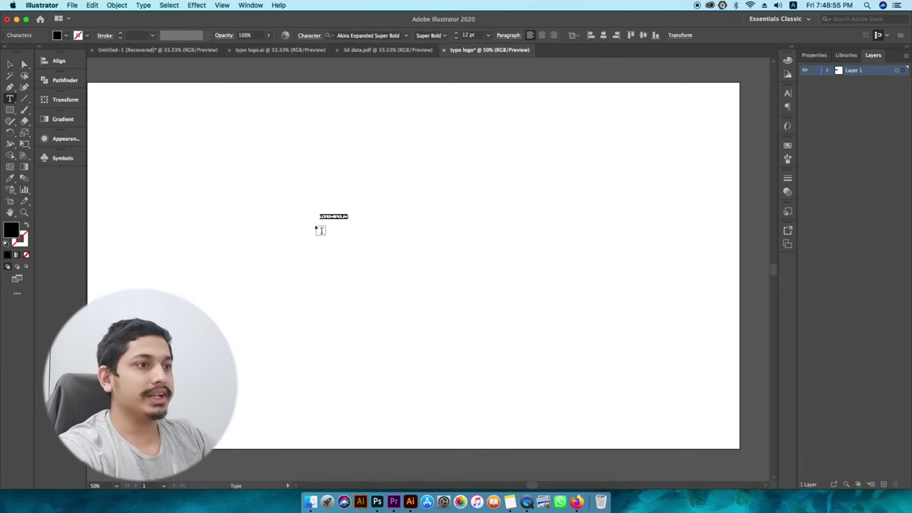
pyautogui.press('BackSpace')
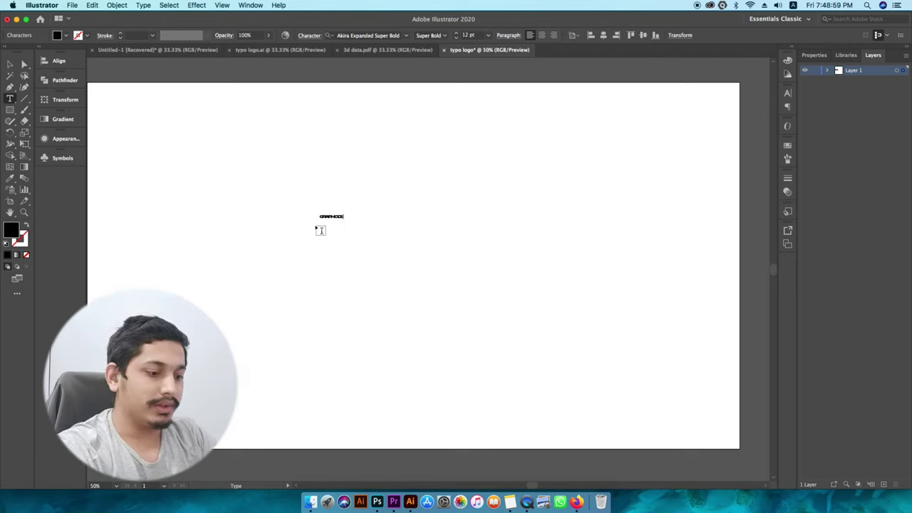
pyautogui.press('super+a')
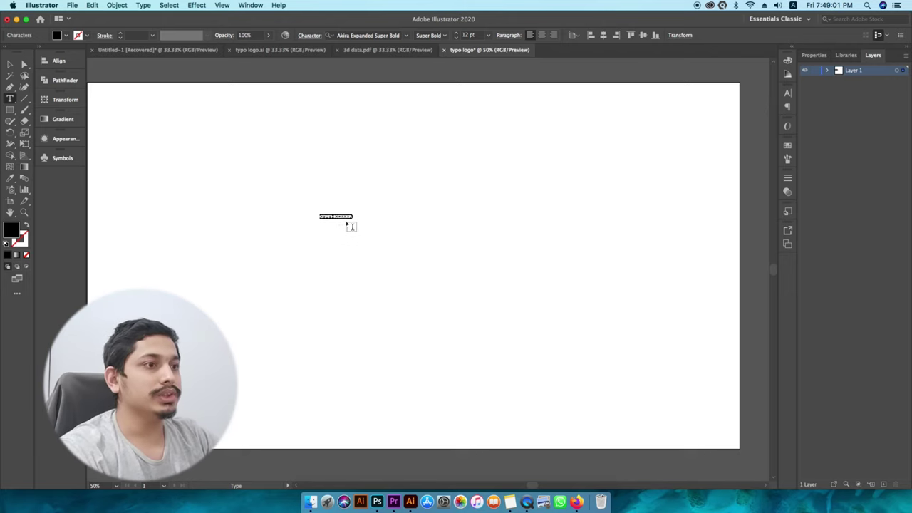
pyautogui.press('Escape')
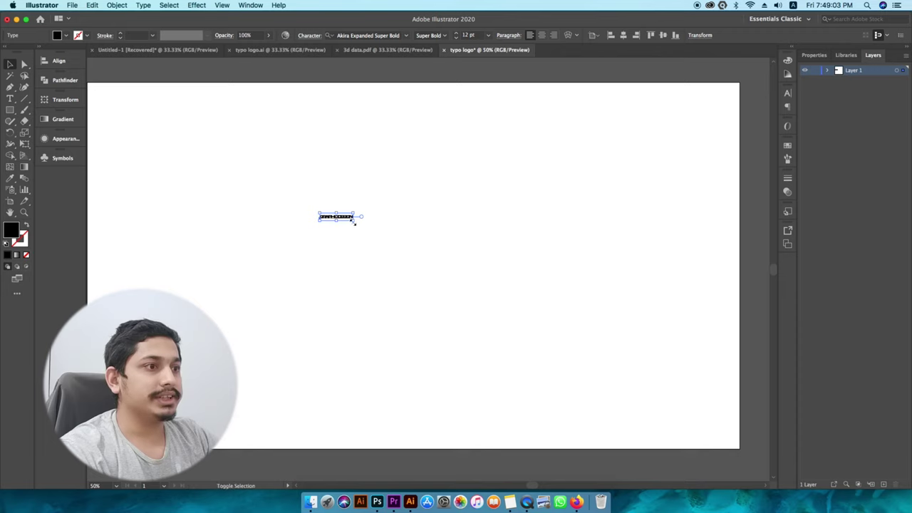
pyautogui.moveTo(354, 222); pyautogui.dragTo(477, 271)
pyautogui.moveTo(391, 226); pyautogui.dragTo(412, 227)
# Step: Set the text's tracking to 0 and its leading to Auto
pyautogui.click(788, 93)
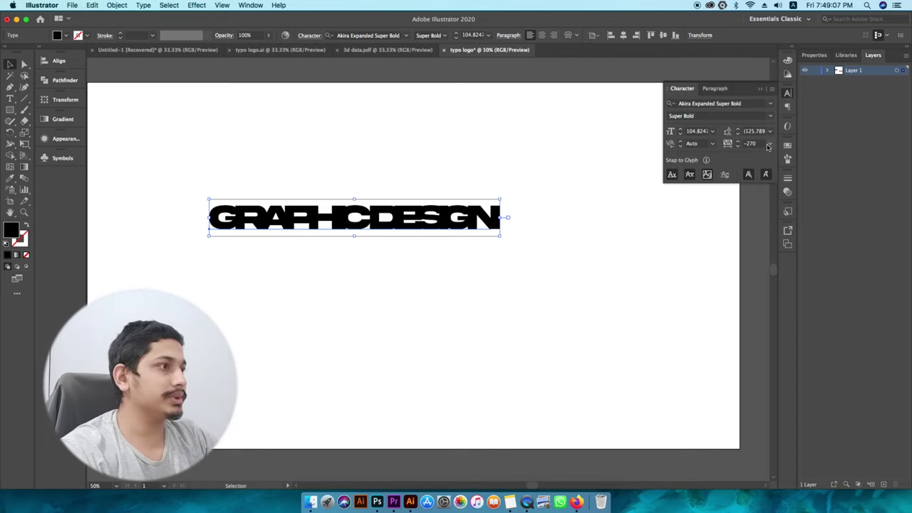
pyautogui.click(770, 143)
pyautogui.click(780, 218)
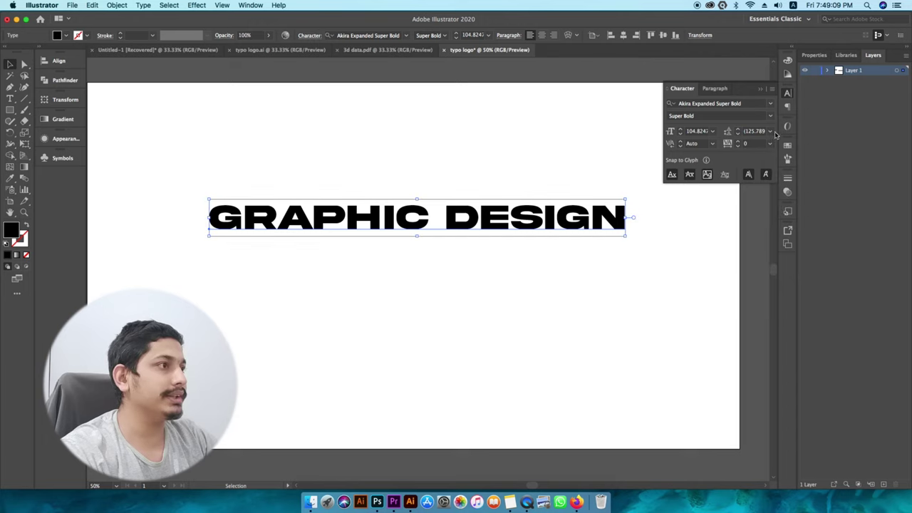
pyautogui.click(771, 131)
pyautogui.click(781, 155)
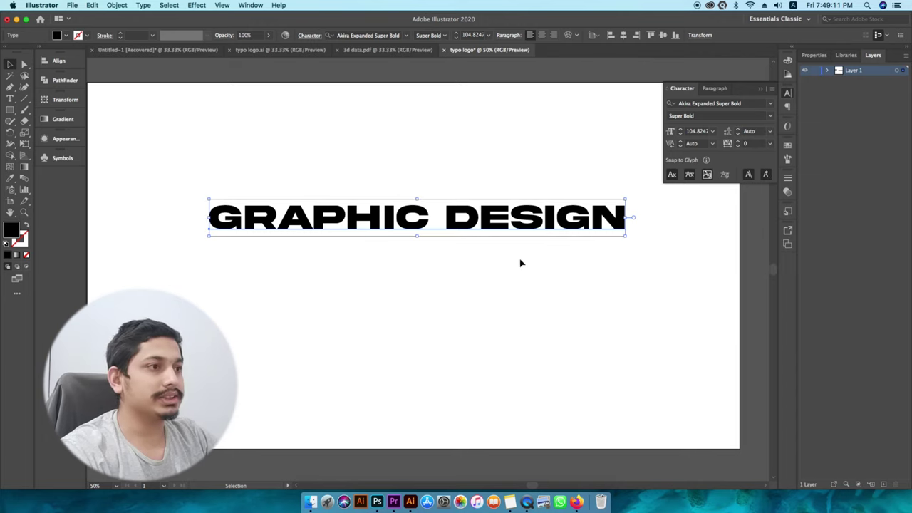
# Step: Break the text onto a second line before the word "Design"
pyautogui.click(560, 245)
pyautogui.doubleClick(445, 214)
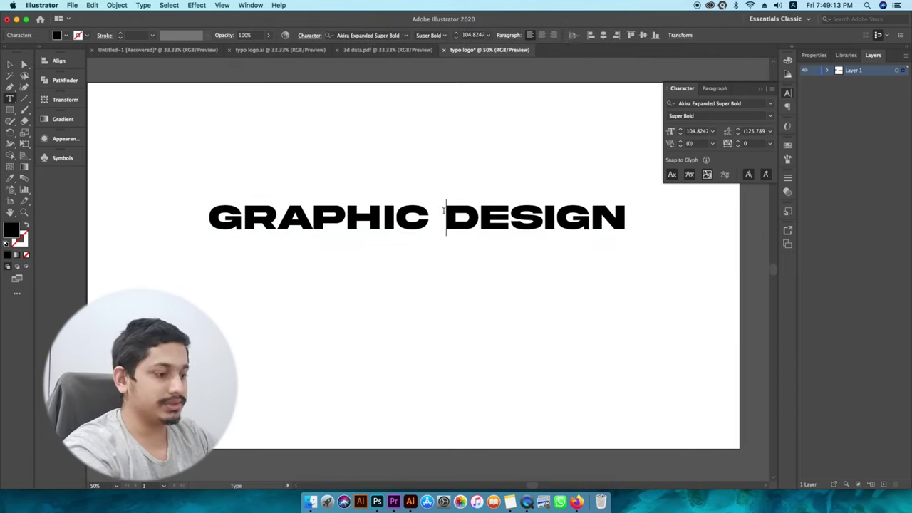
pyautogui.press('Return')
# Step: Set both text lines in Gotham Bold and move the block right to leave room for a symbol beside it
pyautogui.press('super+a')
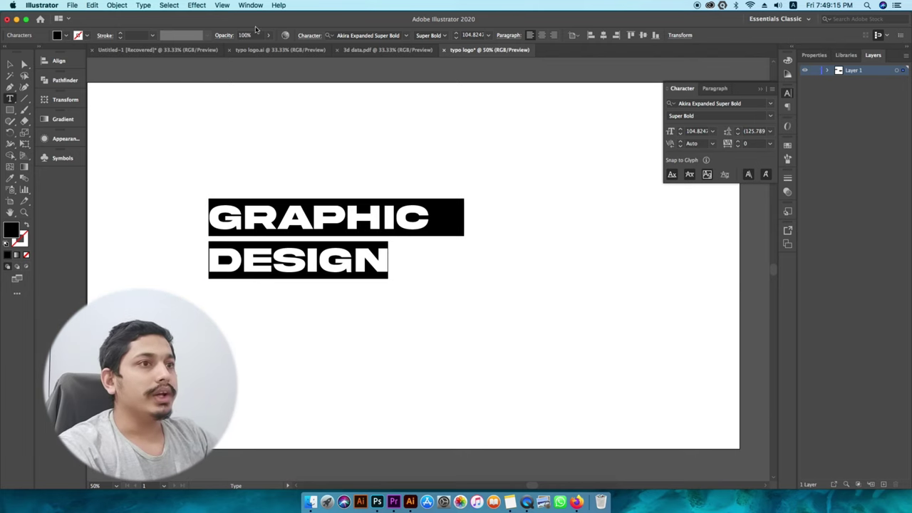
pyautogui.click(392, 36)
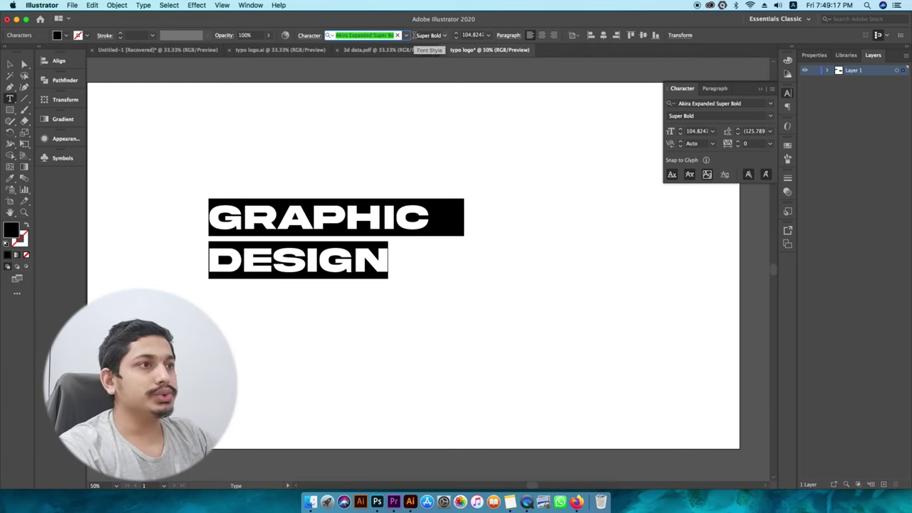
pyautogui.click(406, 35)
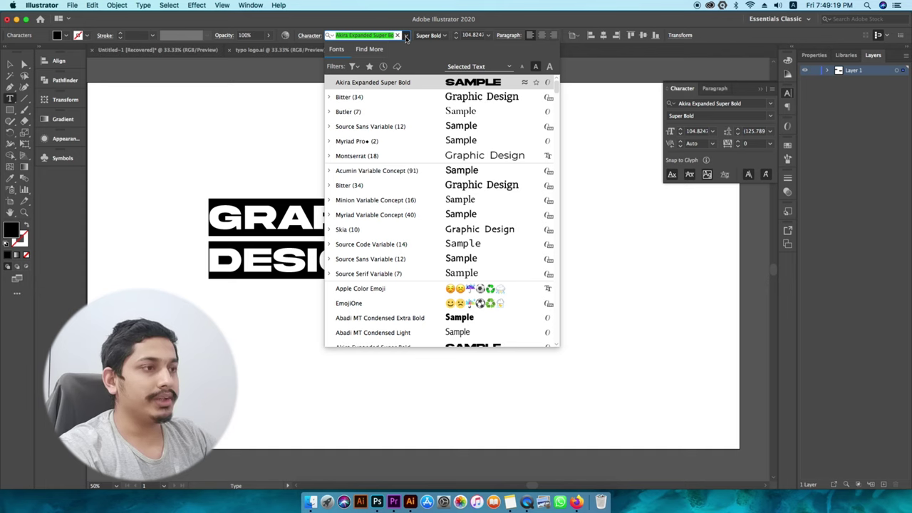
pyautogui.write('goth')
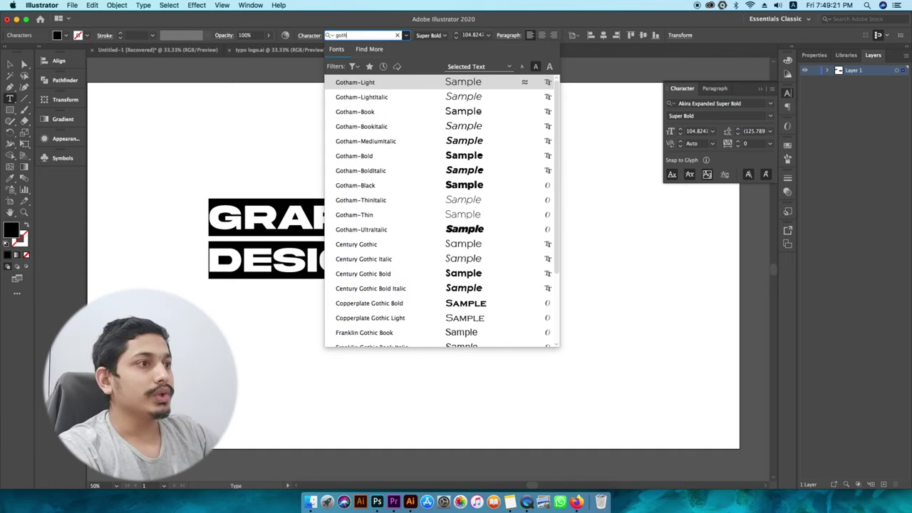
pyautogui.click(386, 161)
pyautogui.press('Escape')
pyautogui.moveTo(364, 216); pyautogui.dragTo(574, 217)
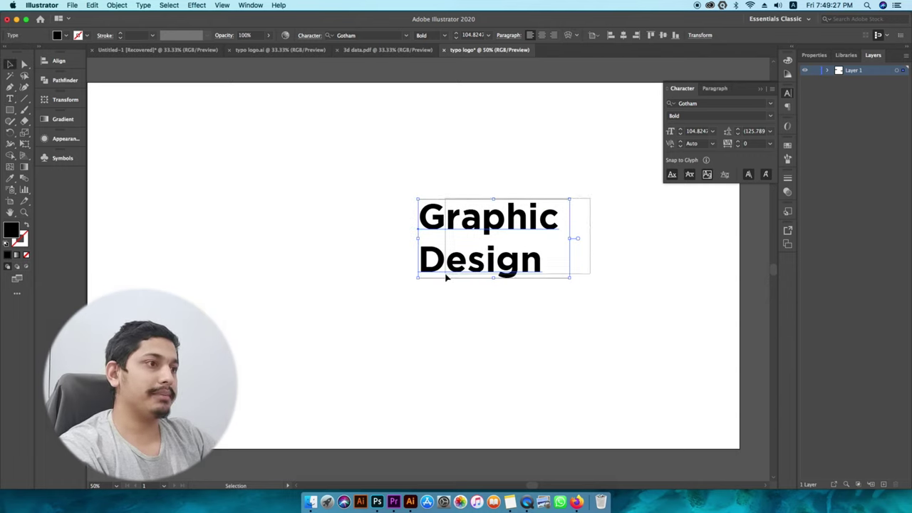
pyautogui.click(619, 297)
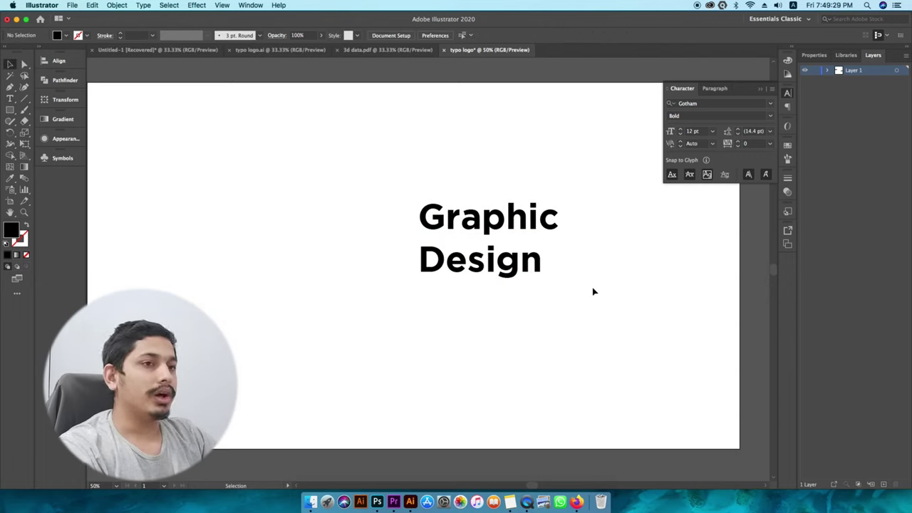
# Step: Draw a rectangle about 241 by 259 px to the left of the text and give it a 12 pt green stroke
pyautogui.moveTo(10, 109); pyautogui.dragTo(44, 112)
pyautogui.moveTo(312, 190); pyautogui.dragTo(395, 278)
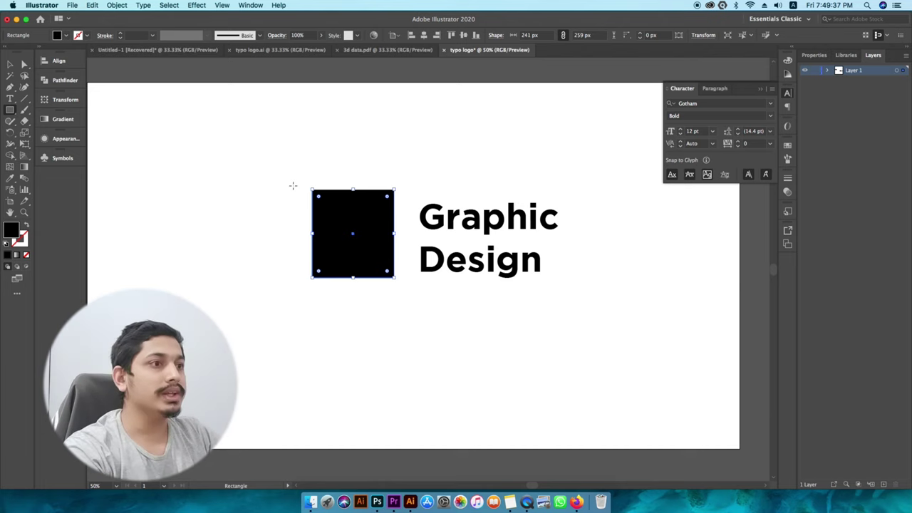
pyautogui.click(121, 33)
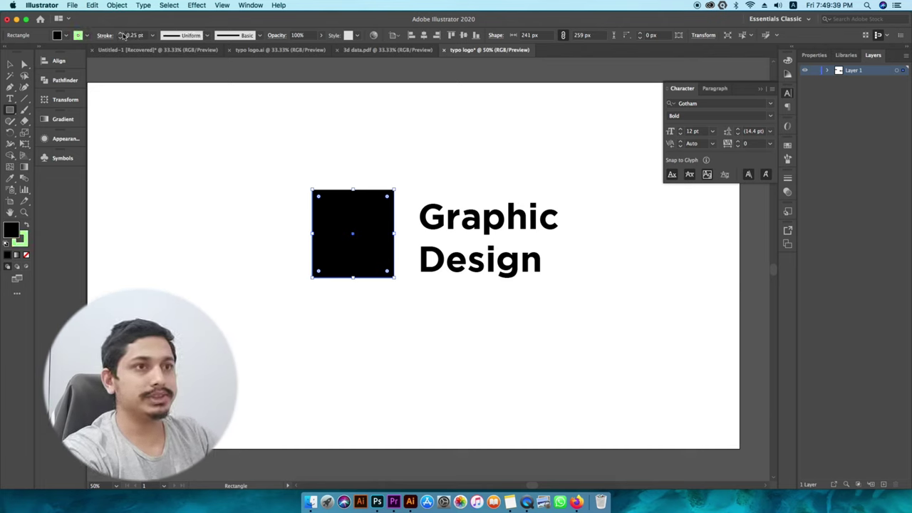
pyautogui.click(121, 33)
pyautogui.click(121, 33)
pyautogui.click(121, 33)
pyautogui.click(122, 33)
pyautogui.click(121, 32)
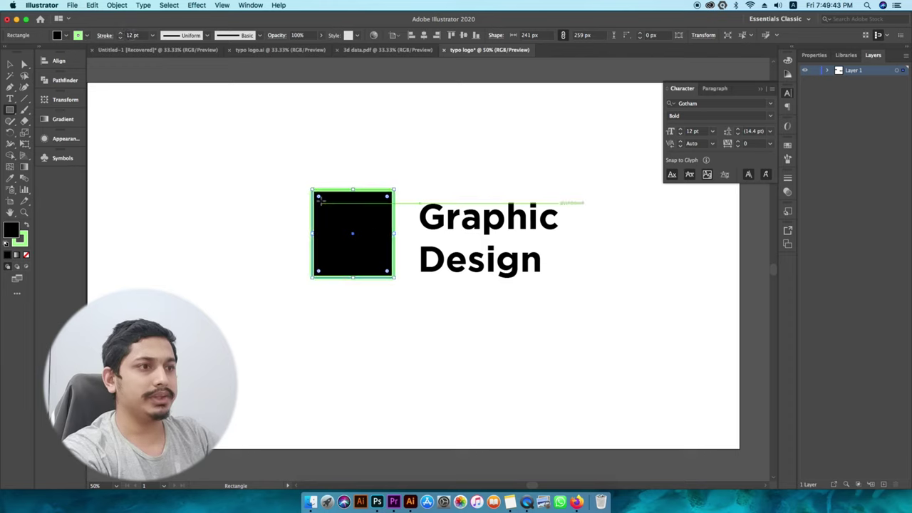
pyautogui.press('v')
pyautogui.click(325, 183)
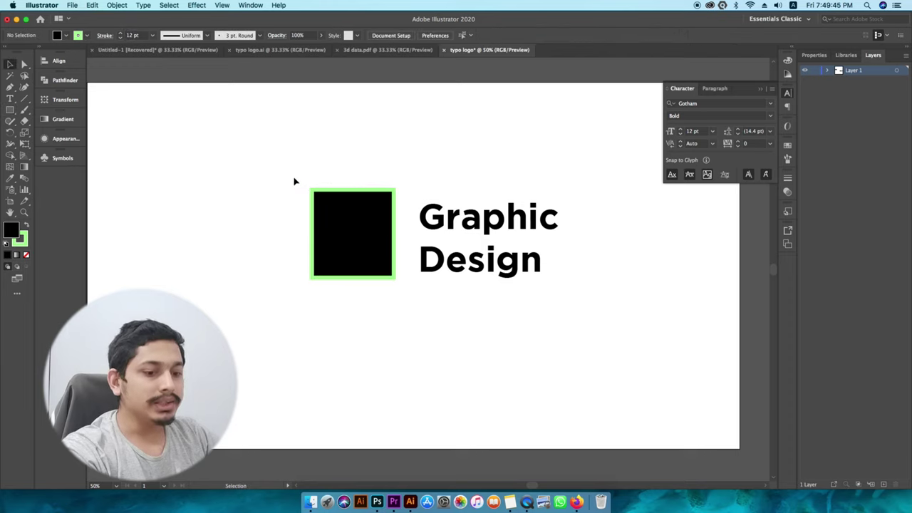
# Step: Round the rectangle's top-left and bottom-right corners to a radius of about 70.5 px and remove its black fill
pyautogui.press('a')
pyautogui.moveTo(302, 182); pyautogui.dragTo(340, 219)
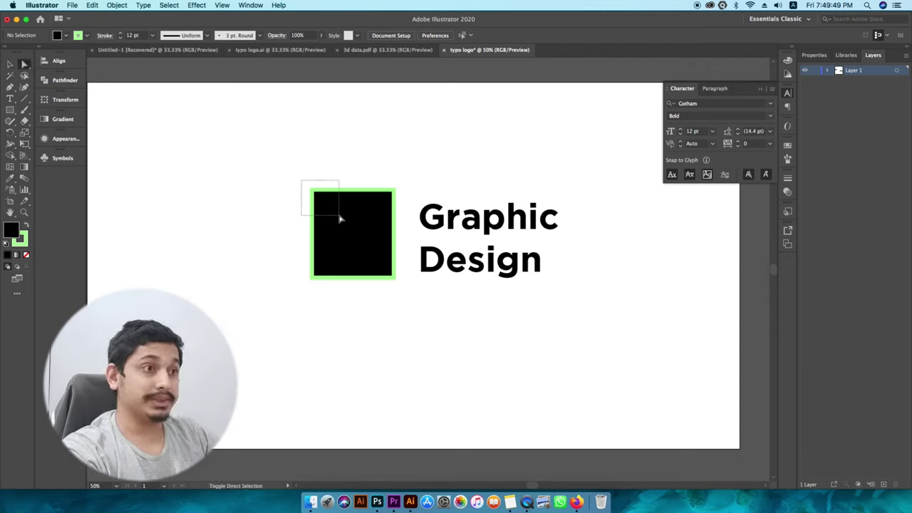
pyautogui.moveTo(340, 219); pyautogui.dragTo(340, 219)
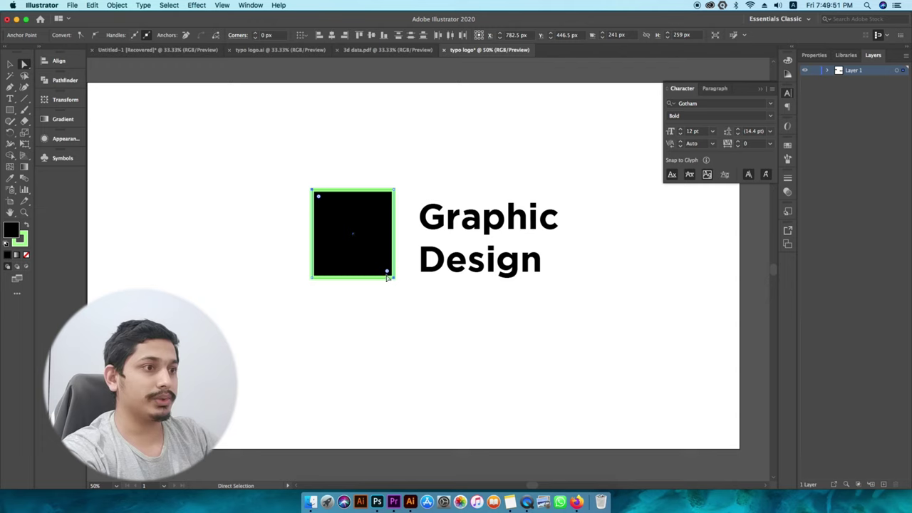
pyautogui.moveTo(383, 269); pyautogui.dragTo(370, 255)
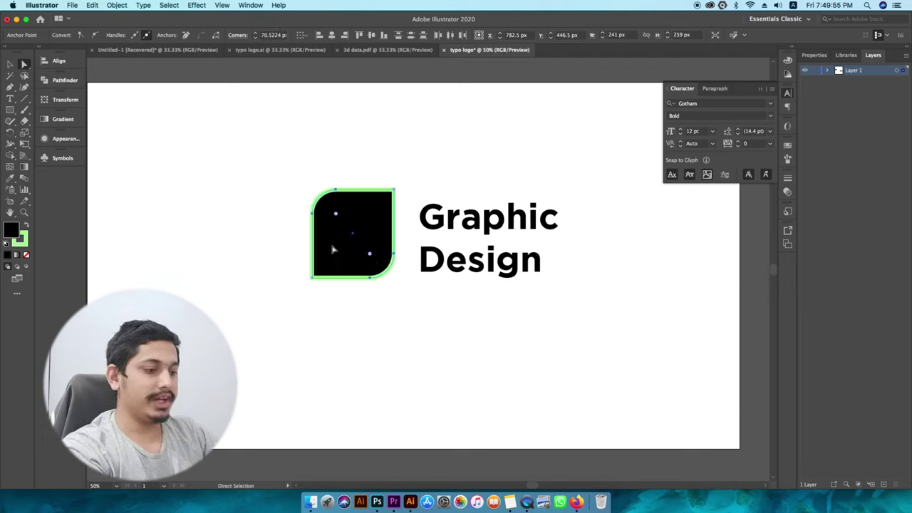
pyautogui.press('/')
pyautogui.click(10, 64)
pyautogui.click(525, 235)
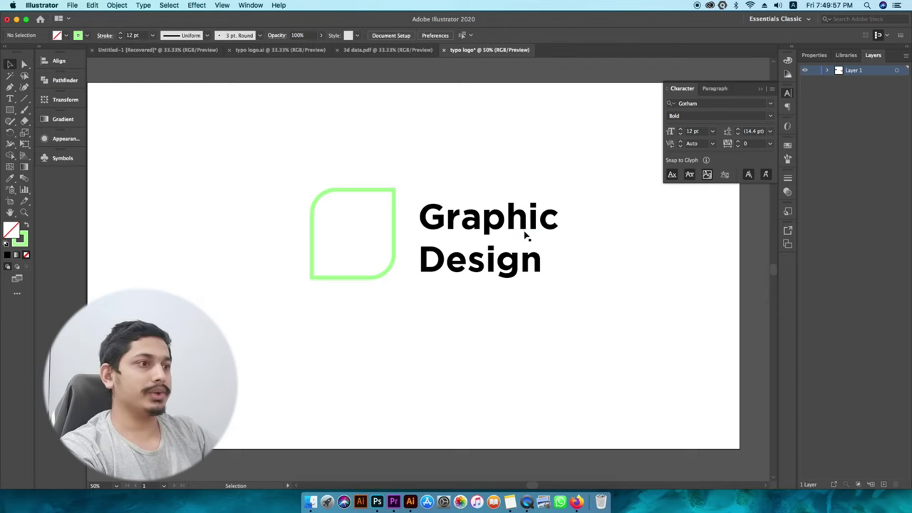
# Step: Move the text block slightly up and closer to the green shape, and set the word "Design" in Gotham Light
pyautogui.moveTo(507, 232); pyautogui.dragTo(499, 221)
pyautogui.click(499, 187)
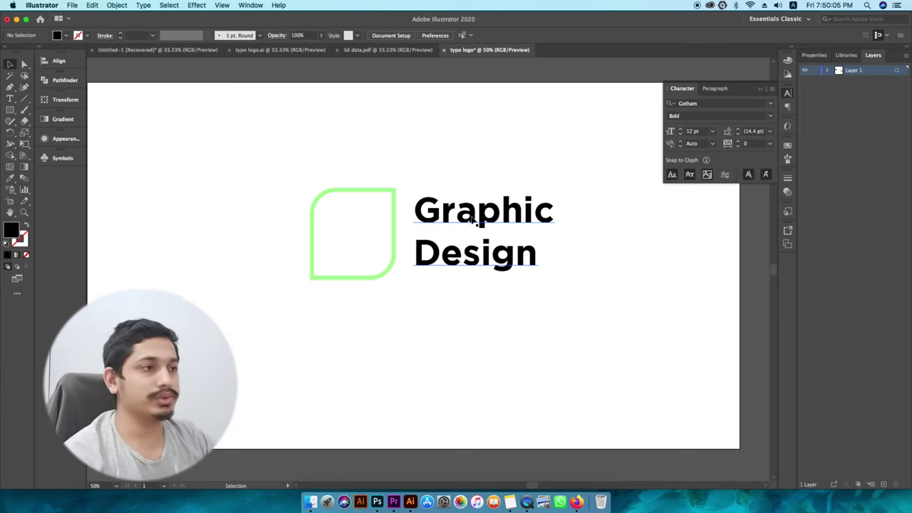
pyautogui.press('t')
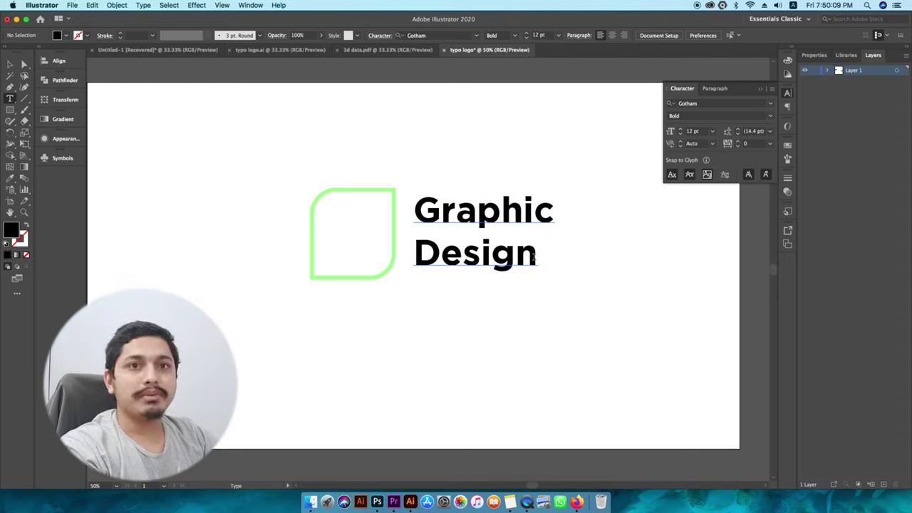
pyautogui.moveTo(536, 258); pyautogui.dragTo(413, 255)
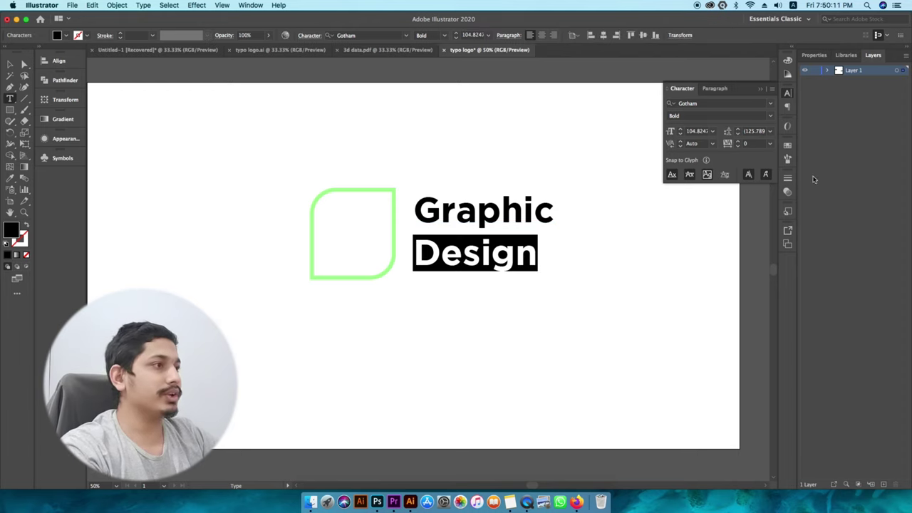
pyautogui.click(770, 116)
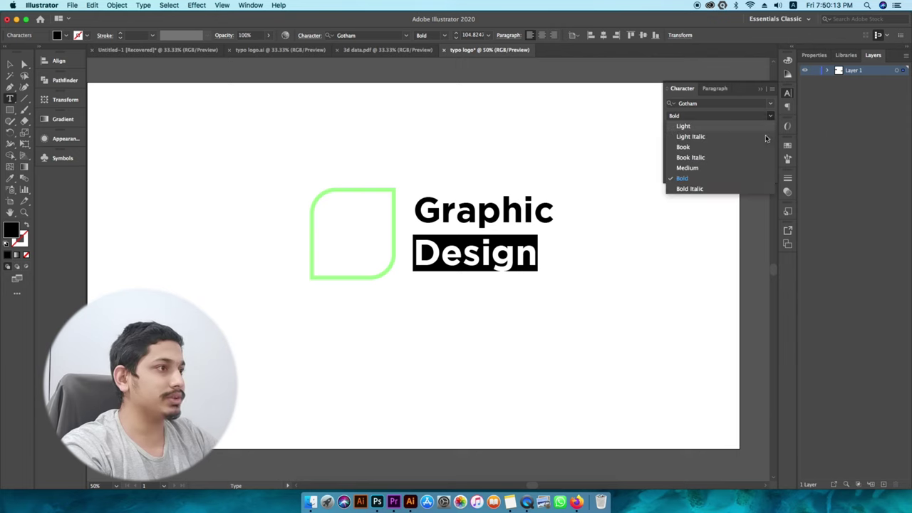
pyautogui.click(686, 128)
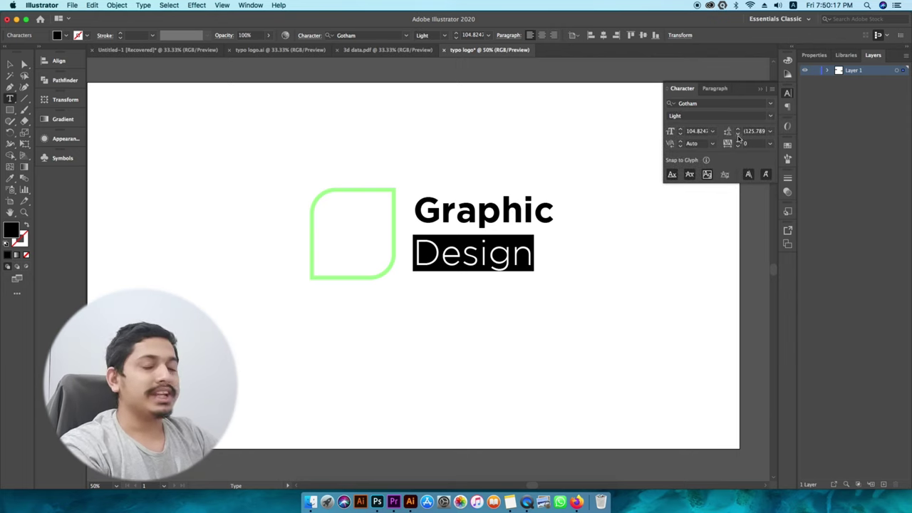
# Step: Increase the leading of the word "Design" to 140 pt
pyautogui.click(737, 129)
pyautogui.click(737, 129)
pyautogui.click(738, 130)
pyautogui.click(738, 130)
pyautogui.click(738, 130)
pyautogui.click(739, 131)
pyautogui.click(738, 131)
pyautogui.click(738, 131)
pyautogui.click(739, 130)
pyautogui.click(738, 130)
pyautogui.click(739, 130)
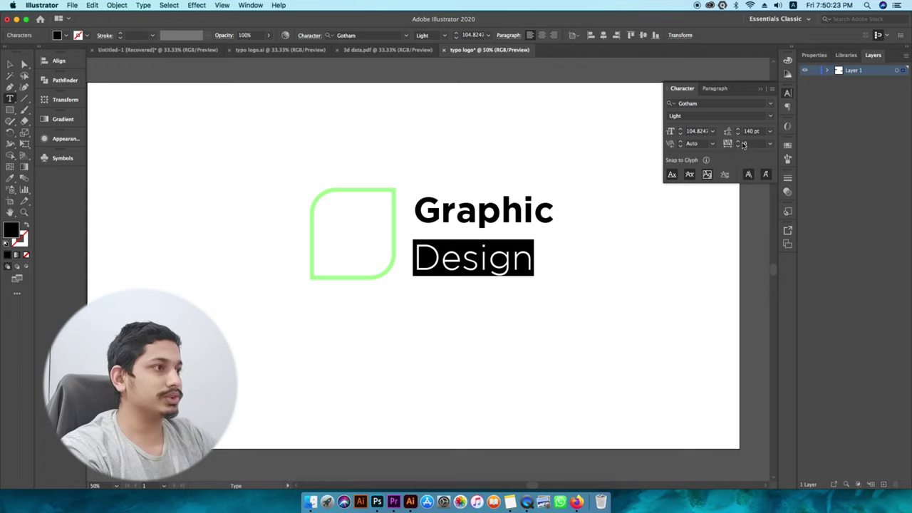
# Step: Increase the tracking of the word "Design" to 108 so it spans about the width of "Graphic"
pyautogui.click(739, 141)
pyautogui.click(739, 142)
pyautogui.click(739, 142)
pyautogui.click(739, 141)
pyautogui.click(739, 142)
pyautogui.click(739, 142)
pyautogui.click(739, 143)
pyautogui.click(739, 142)
pyautogui.click(739, 142)
pyautogui.click(739, 143)
pyautogui.click(739, 143)
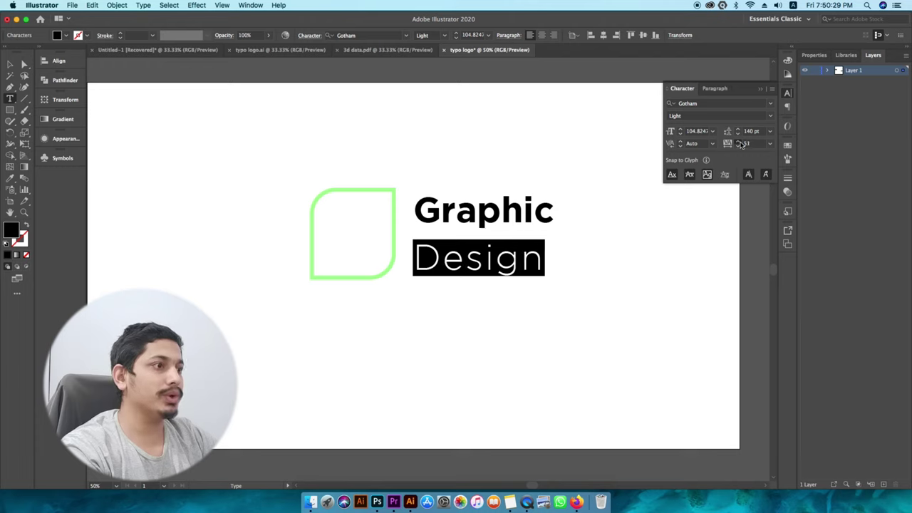
pyautogui.click(739, 142)
pyautogui.click(739, 143)
pyautogui.click(739, 143)
pyautogui.click(739, 142)
pyautogui.click(739, 142)
pyautogui.click(739, 143)
pyautogui.click(739, 142)
pyautogui.click(739, 143)
pyautogui.click(739, 143)
pyautogui.click(739, 142)
pyautogui.click(739, 143)
pyautogui.click(740, 143)
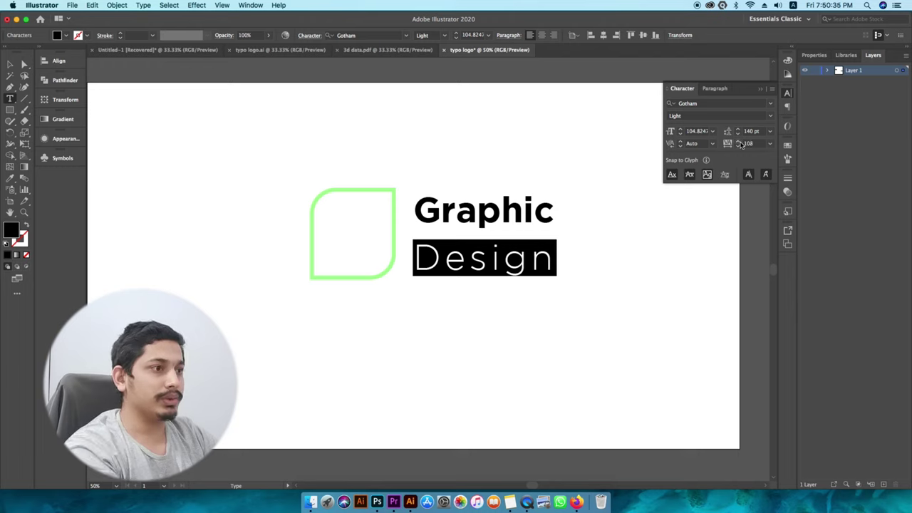
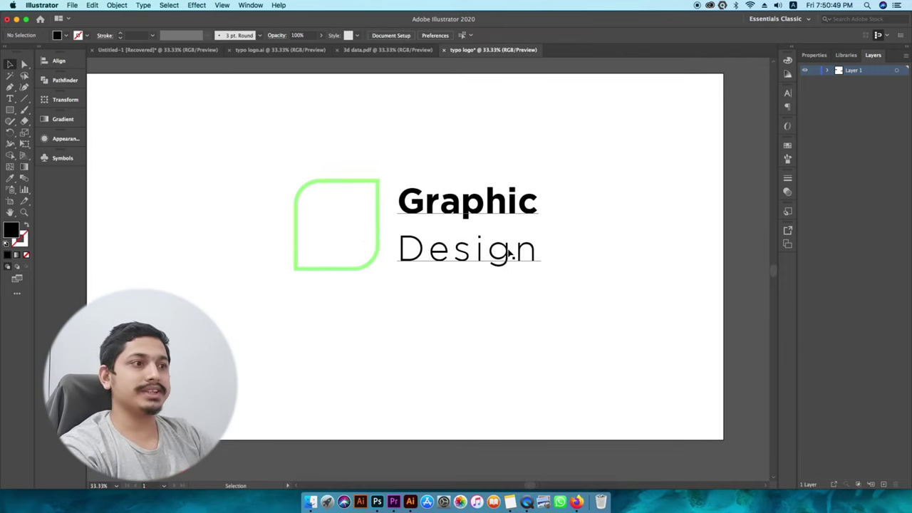
# Step: Group the green outlined shape with the "Graphic Design" text
pyautogui.scroll(2, 462, 254)
pyautogui.click(518, 209)
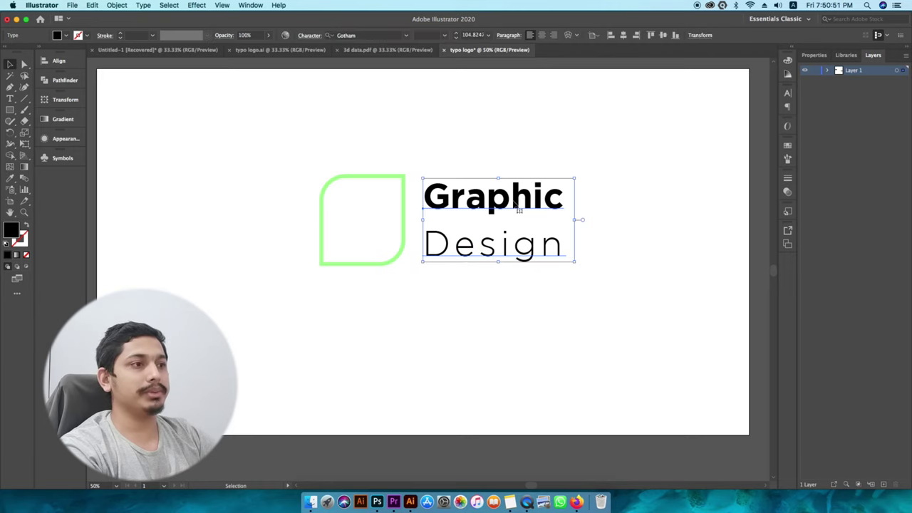
pyautogui.moveTo(614, 171); pyautogui.dragTo(261, 271)
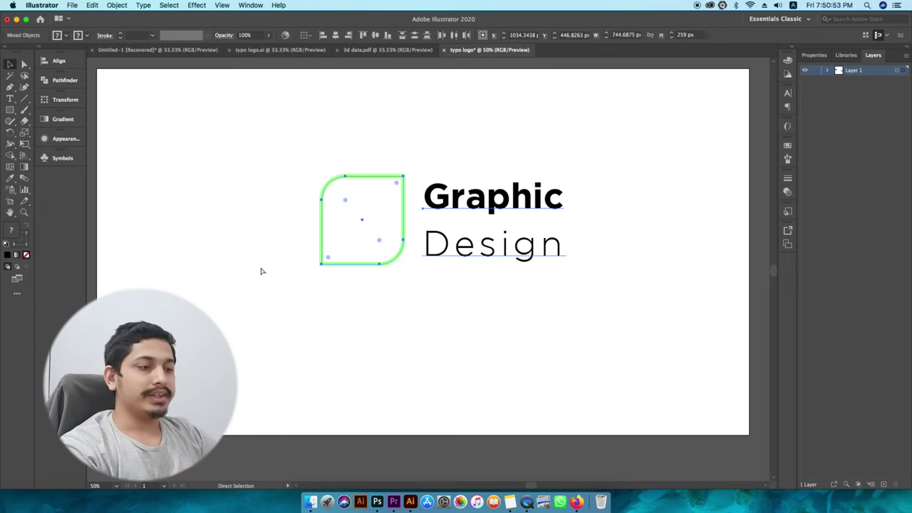
pyautogui.press('super+g')
pyautogui.moveTo(375, 233); pyautogui.dragTo(490, 226)
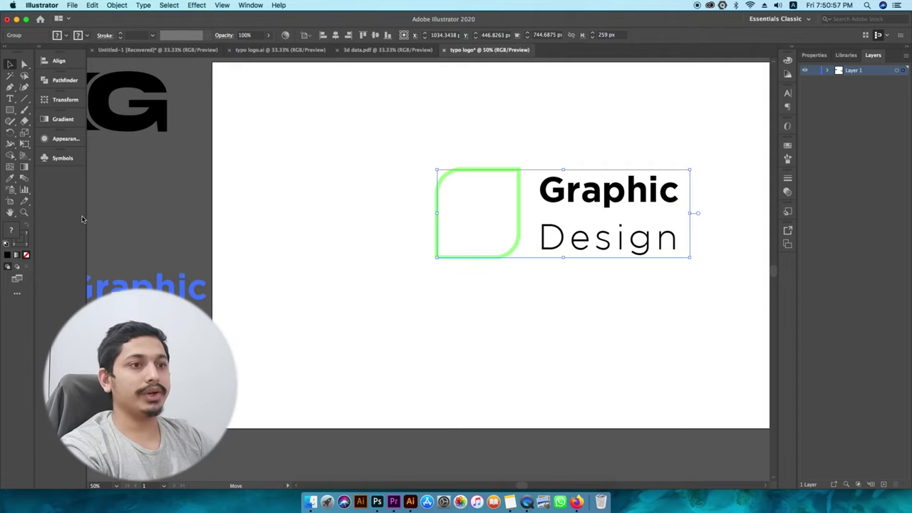
# Step: Move the grouped "Graphic Design" logo off the artboard's left side, to about X -414 px, Y 512 px
pyautogui.hscroll(-3, 491, 226)
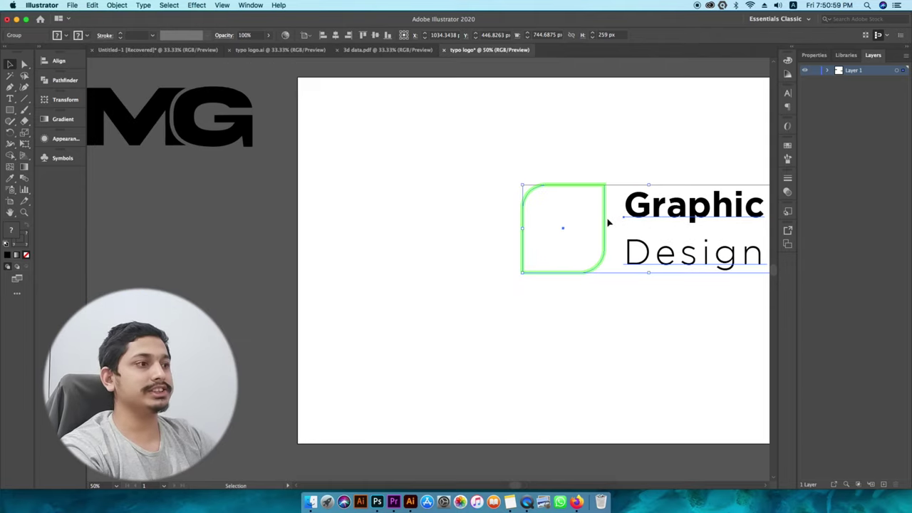
pyautogui.moveTo(599, 226); pyautogui.dragTo(111, 242)
pyautogui.moveTo(439, 252); pyautogui.dragTo(236, 247)
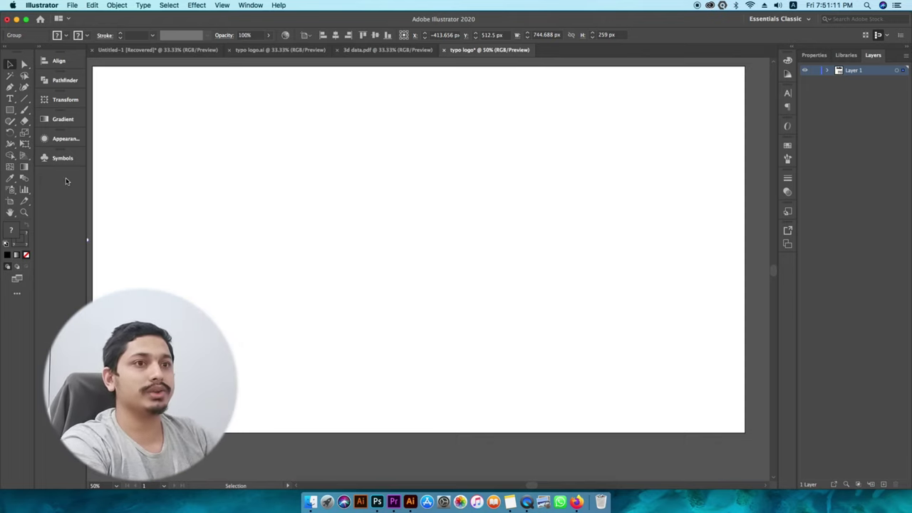
# Step: Add the text "Mount Nepal" near the artboard's middle and scale it up to about 107 pt
pyautogui.click(10, 99)
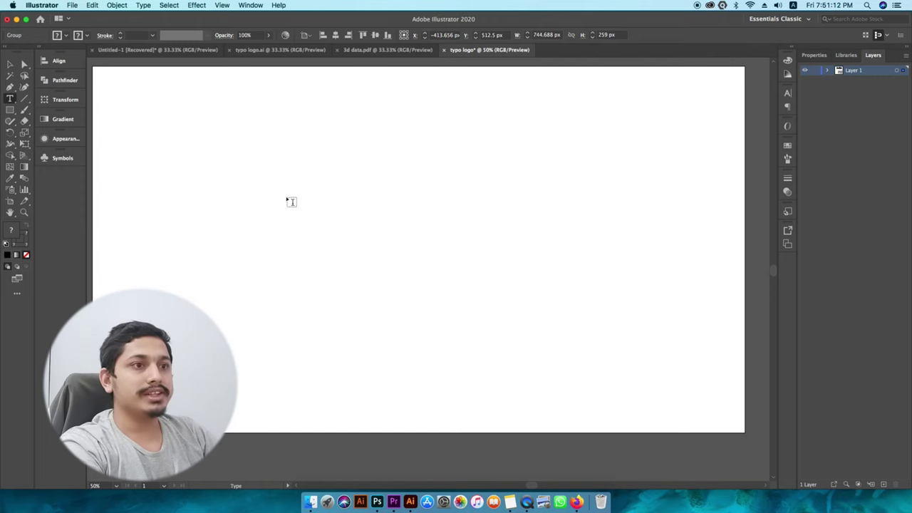
pyautogui.click(401, 236)
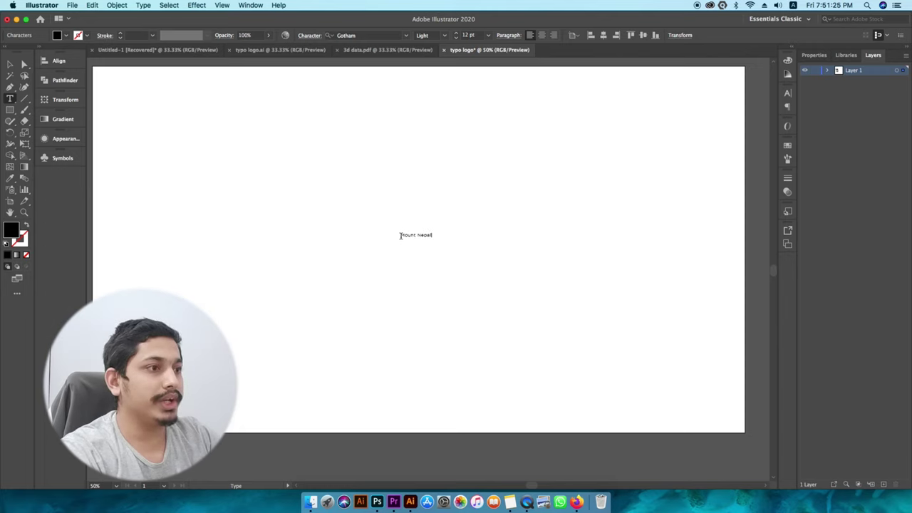
pyautogui.press('super+a')
pyautogui.click(10, 64)
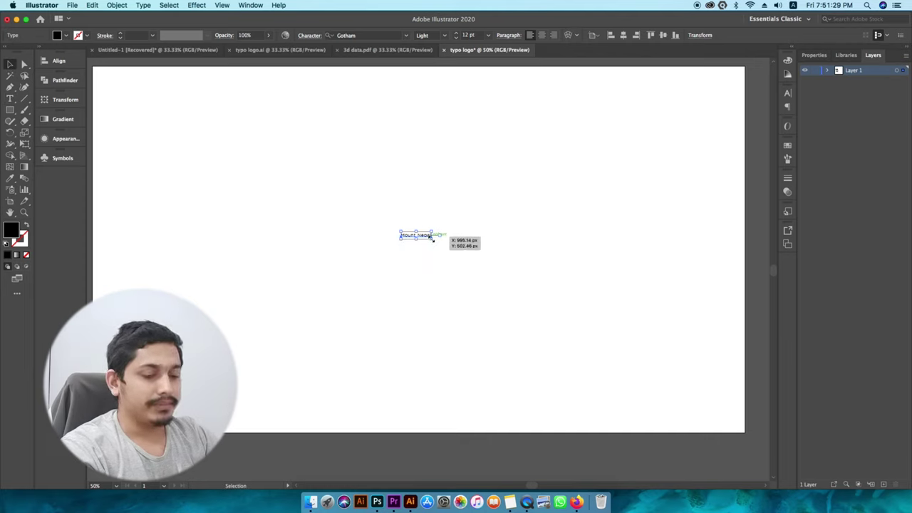
pyautogui.moveTo(432, 240); pyautogui.dragTo(457, 283)
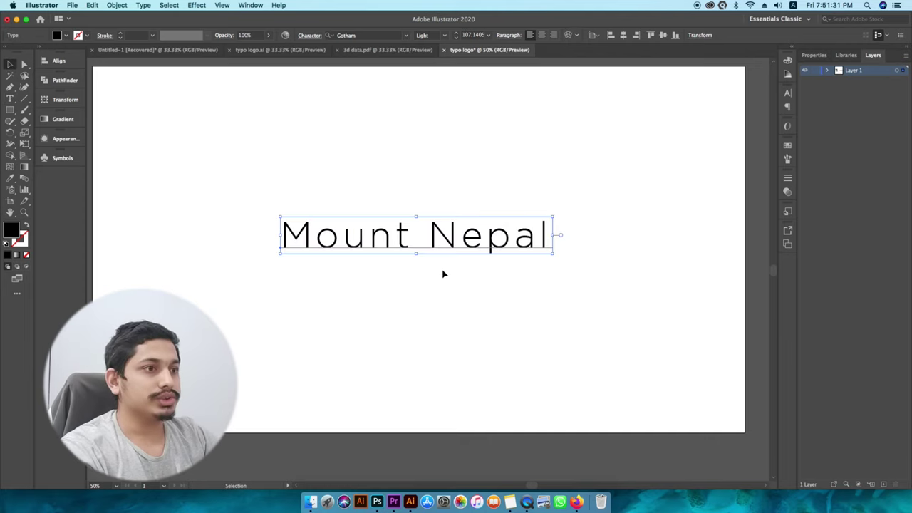
# Step: Set the whole "Mount Nepal" text in Gotham Bold
pyautogui.press('t')
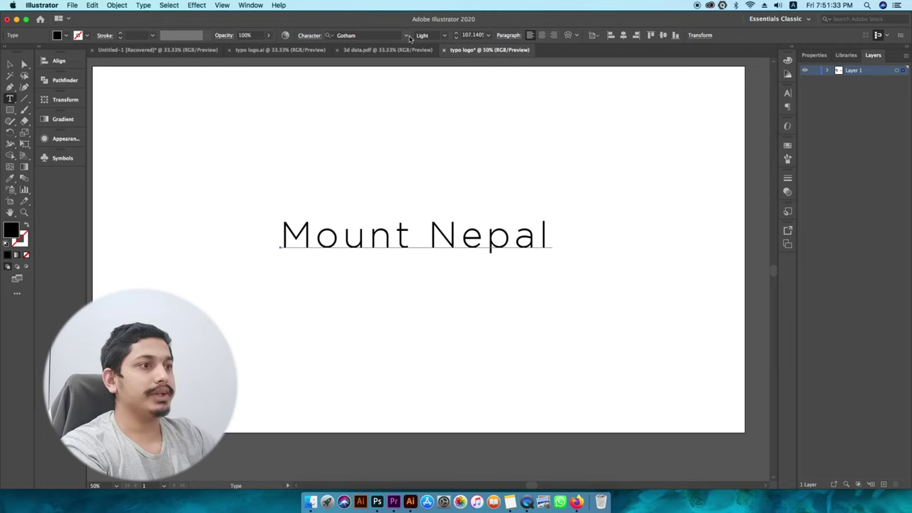
pyautogui.press('super+a')
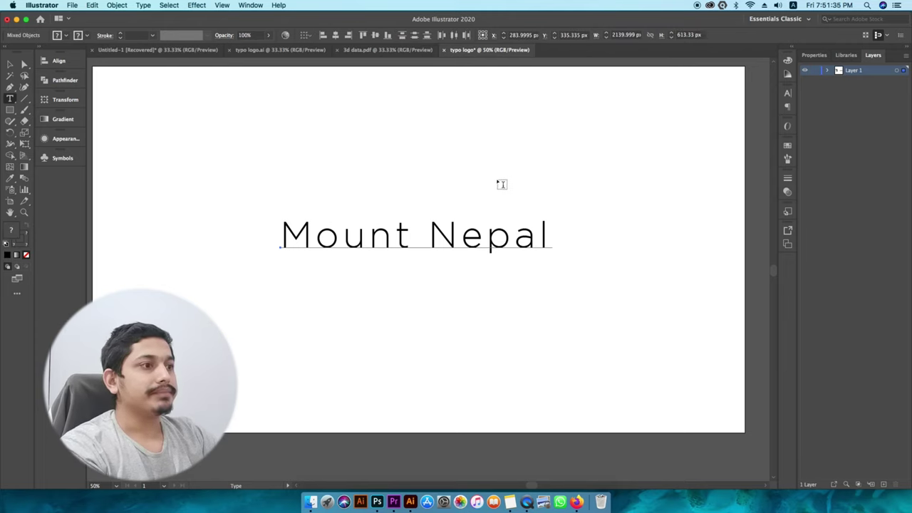
pyautogui.tripleClick(499, 234)
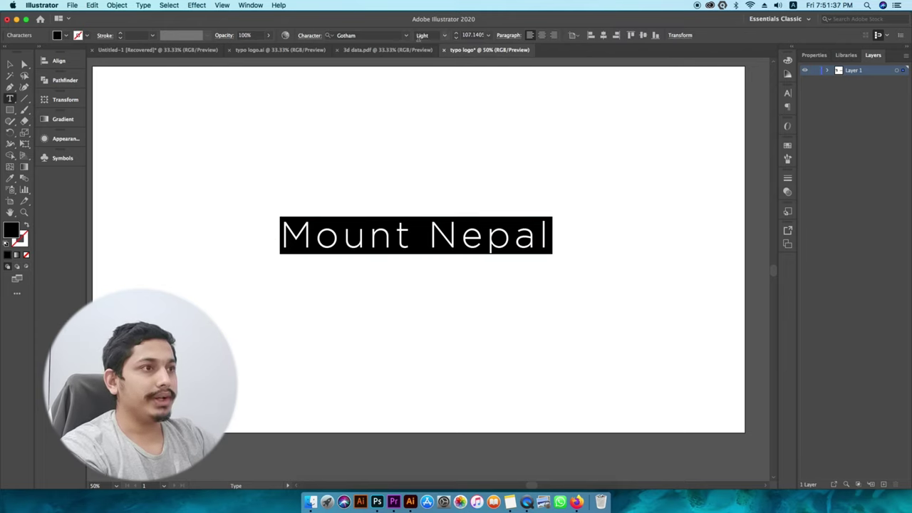
pyautogui.click(443, 37)
pyautogui.click(438, 101)
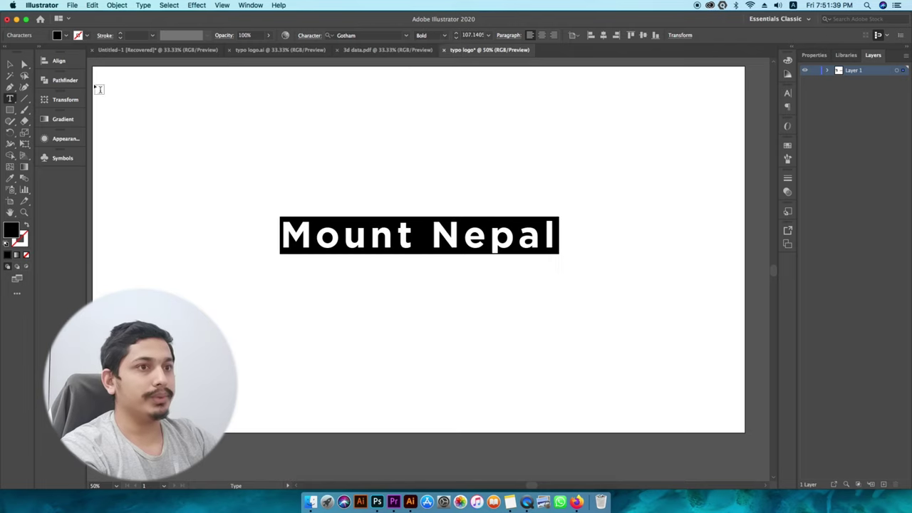
pyautogui.click(12, 64)
# Step: Break the text before "Nepal" so that "Mount" and "Nepal" sit on separate lines
pyautogui.doubleClick(436, 234)
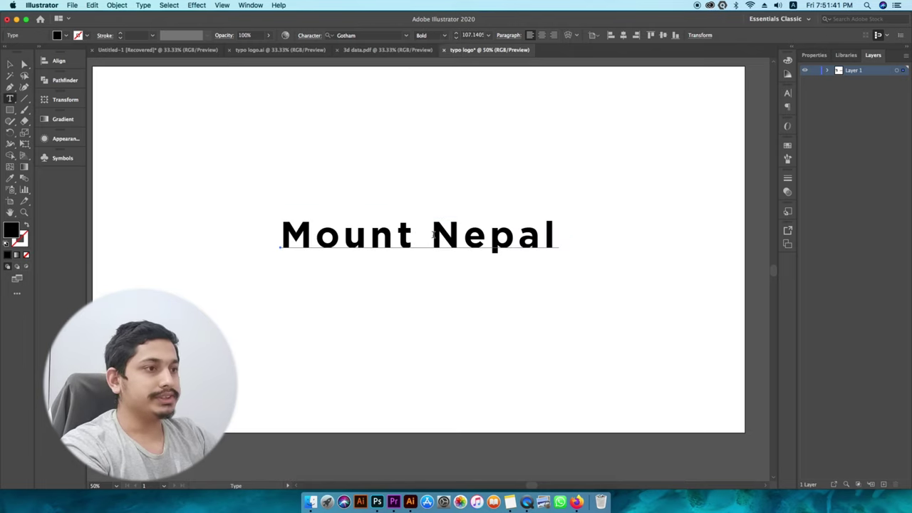
pyautogui.click(431, 233)
pyautogui.press('Delete')
pyautogui.press('Delete')
pyautogui.press('Delete')
pyautogui.press('Delete')
pyautogui.press('Delete')
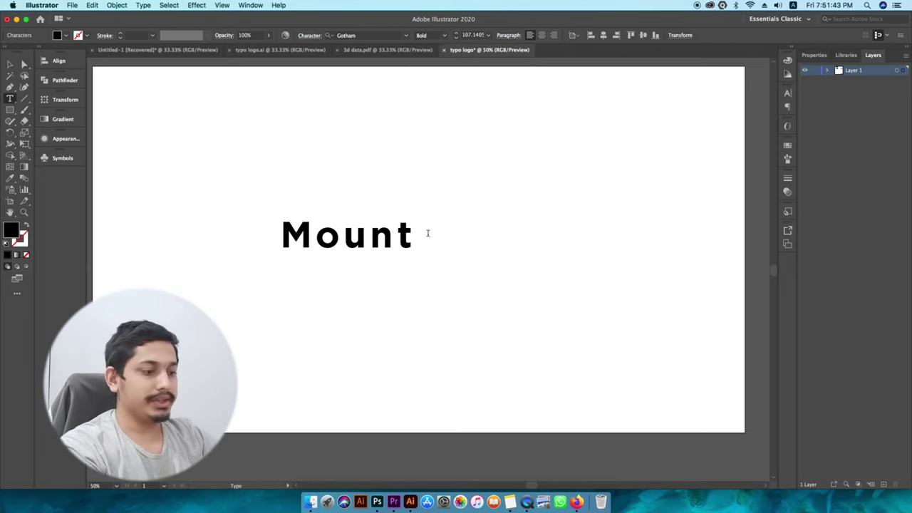
pyautogui.press('Escape')
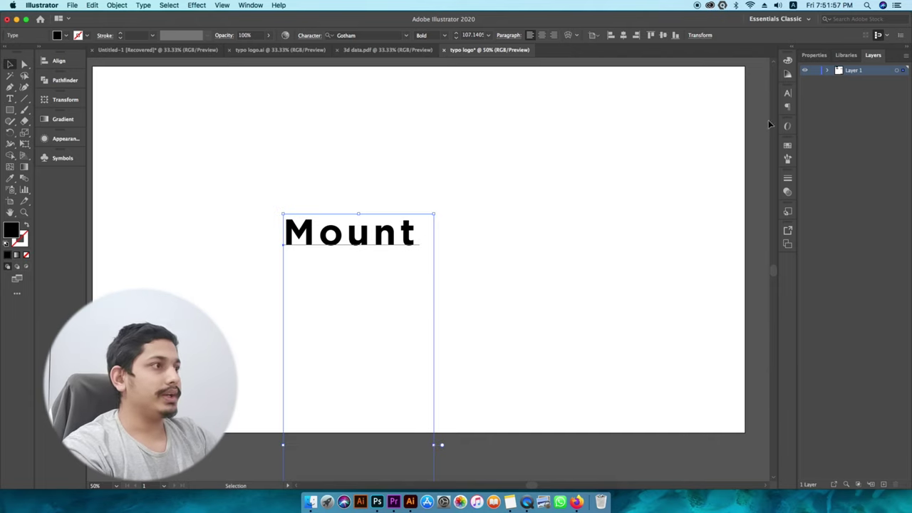
# Step: Set the two-line text's tracking to 0 and its leading to Auto
pyautogui.click(790, 93)
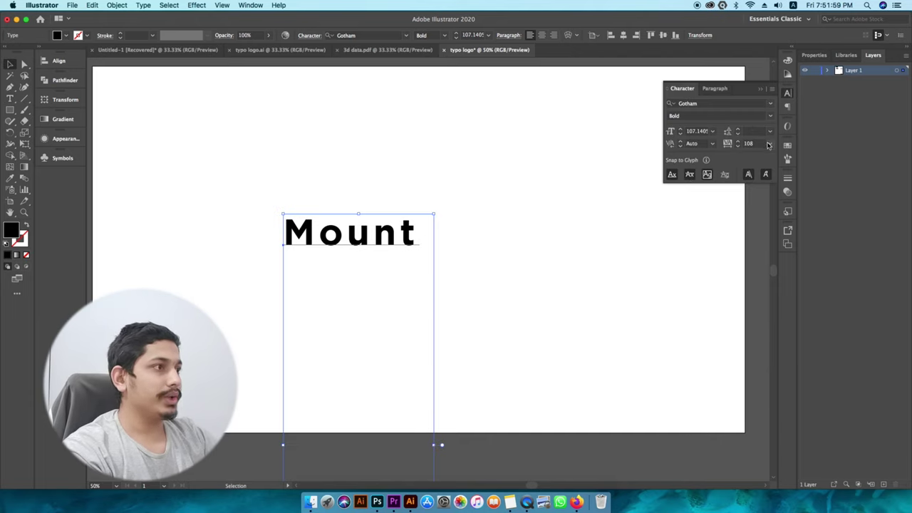
pyautogui.click(770, 143)
pyautogui.click(783, 218)
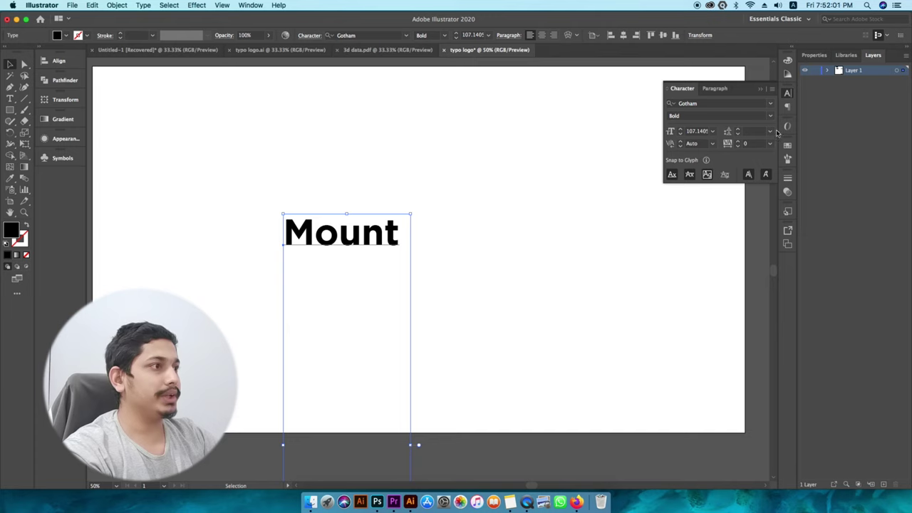
pyautogui.click(770, 131)
pyautogui.click(783, 158)
pyautogui.click(486, 193)
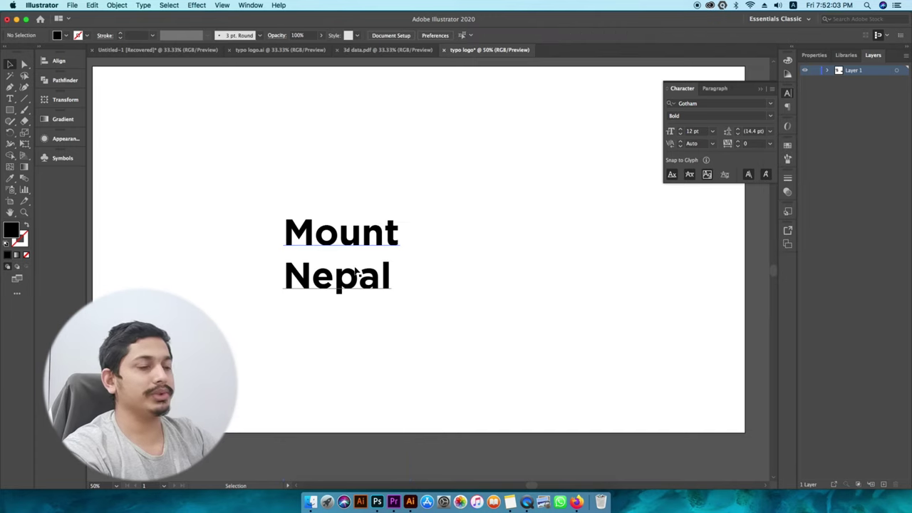
# Step: Scale the "Mount Nepal" text up to about 173 pt and reposition it on the artboard
pyautogui.scroll(1, 366, 268)
pyautogui.click(385, 236)
pyautogui.click(10, 63)
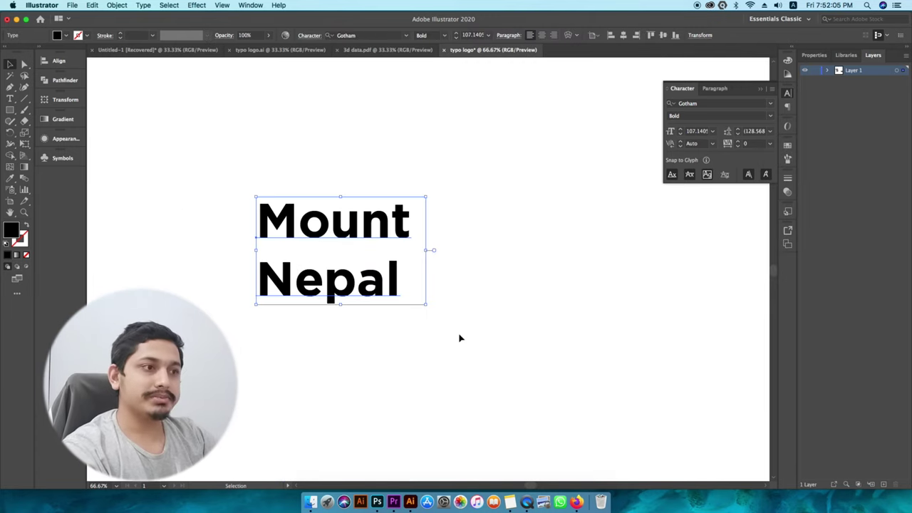
pyautogui.moveTo(426, 307); pyautogui.dragTo(499, 337)
pyautogui.moveTo(367, 216); pyautogui.dragTo(466, 235)
pyautogui.scroll(1, 446, 242)
pyautogui.click(467, 231)
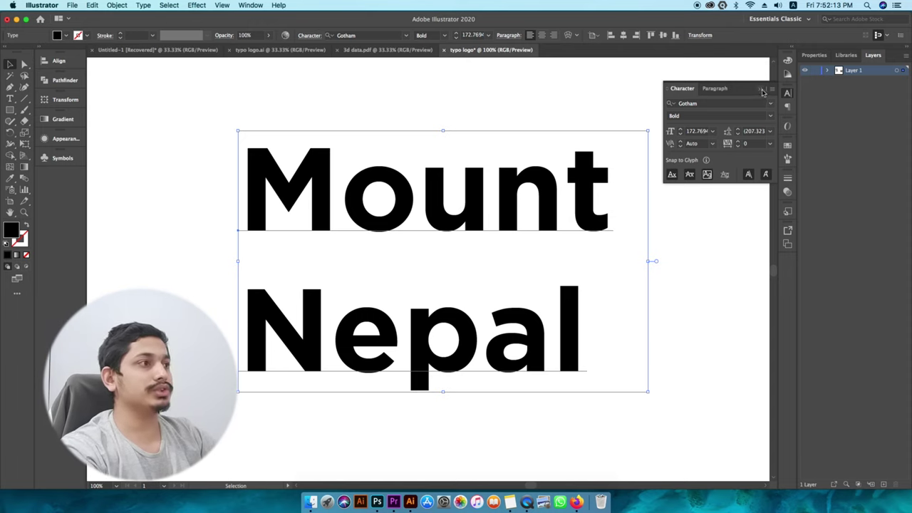
pyautogui.click(761, 90)
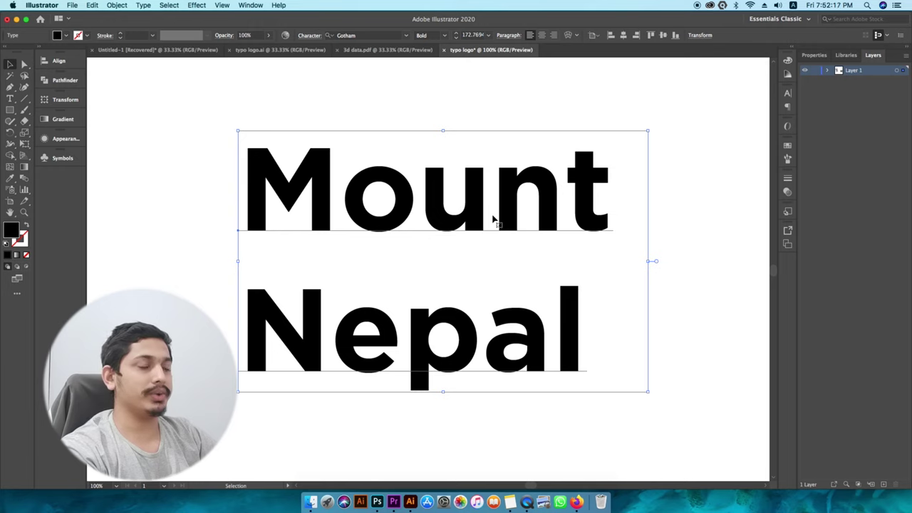
# Step: Convert the "Mount Nepal" text to outlines and deselect it
pyautogui.rightClick(464, 213)
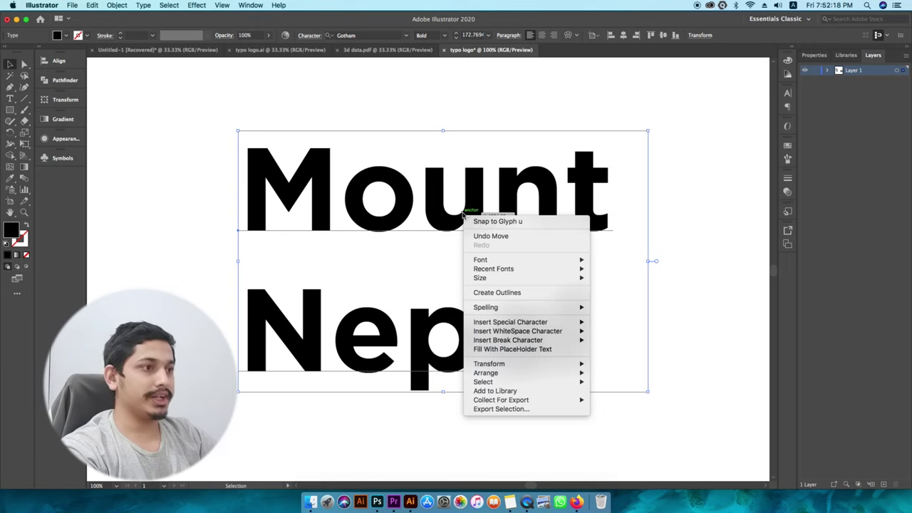
pyautogui.click(501, 293)
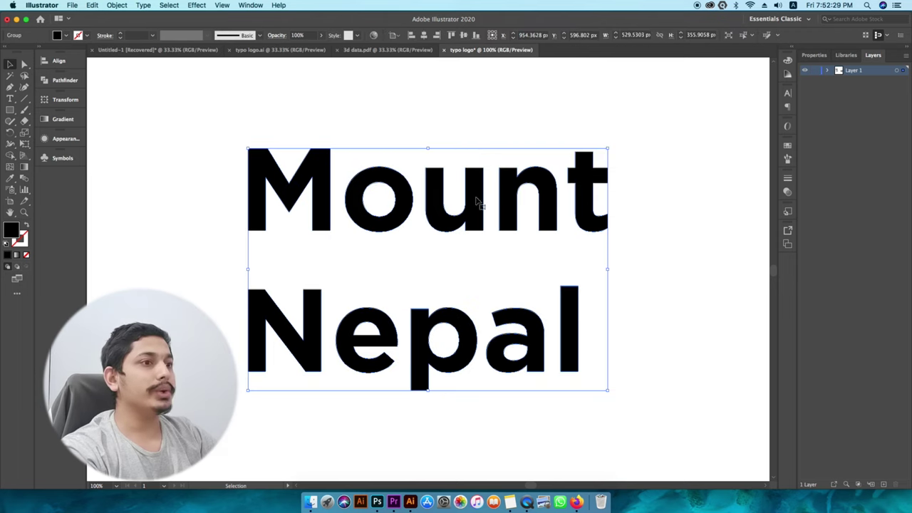
pyautogui.click(446, 122)
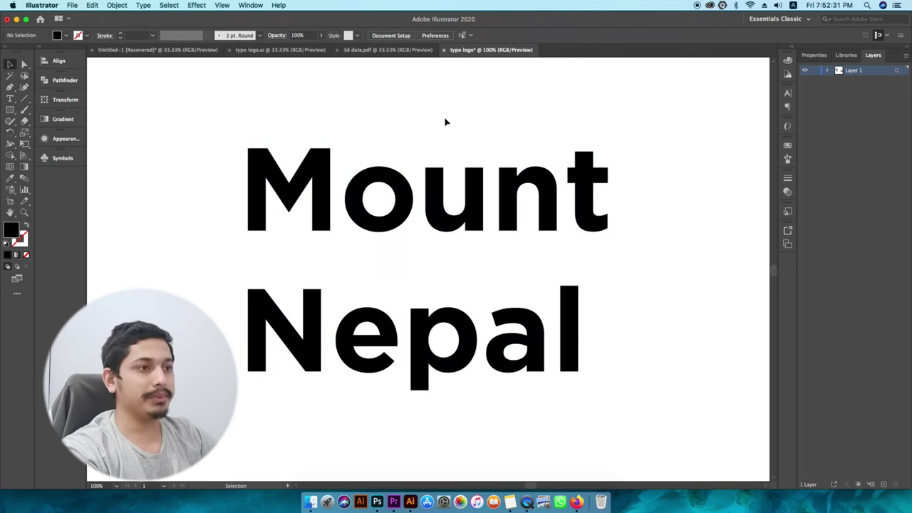
# Step: Add anchor points along the upper-left edge of the "o" in "Mount" and pull them outward into jagged mountain peaks
pyautogui.press('a')
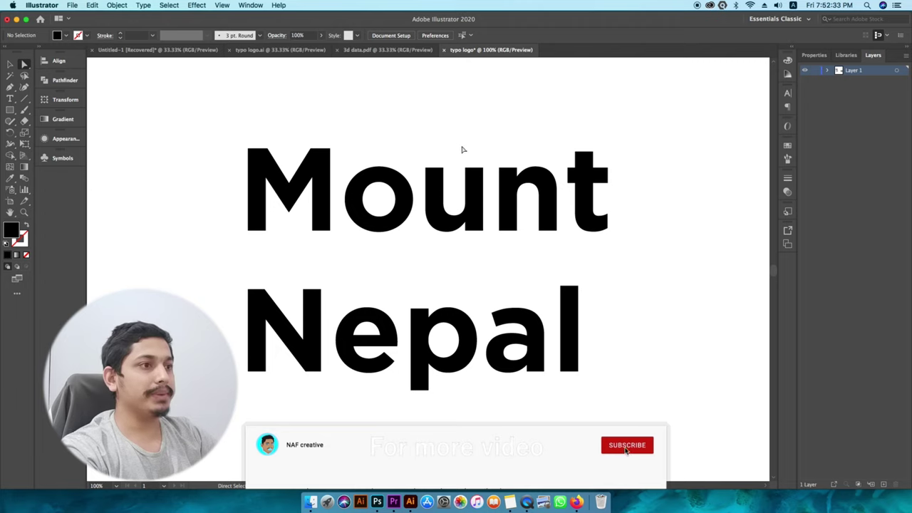
pyautogui.click(396, 184)
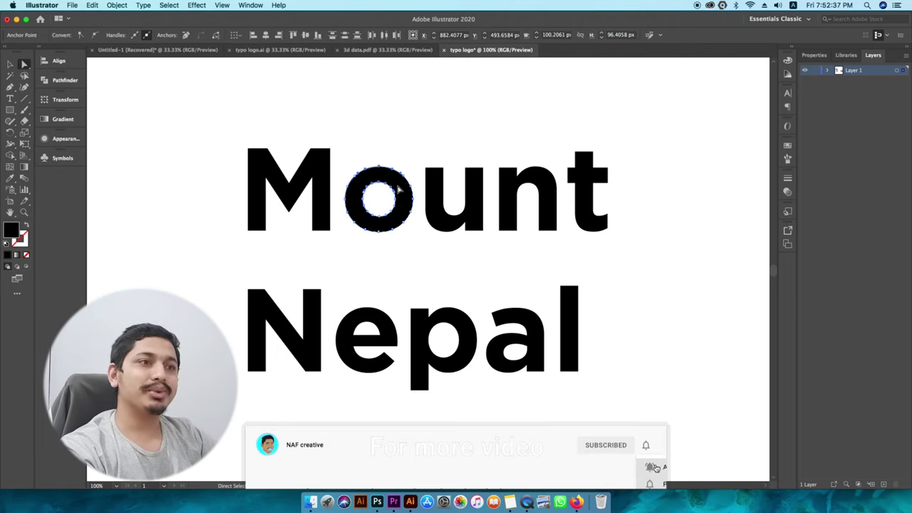
pyautogui.press('super+equal')
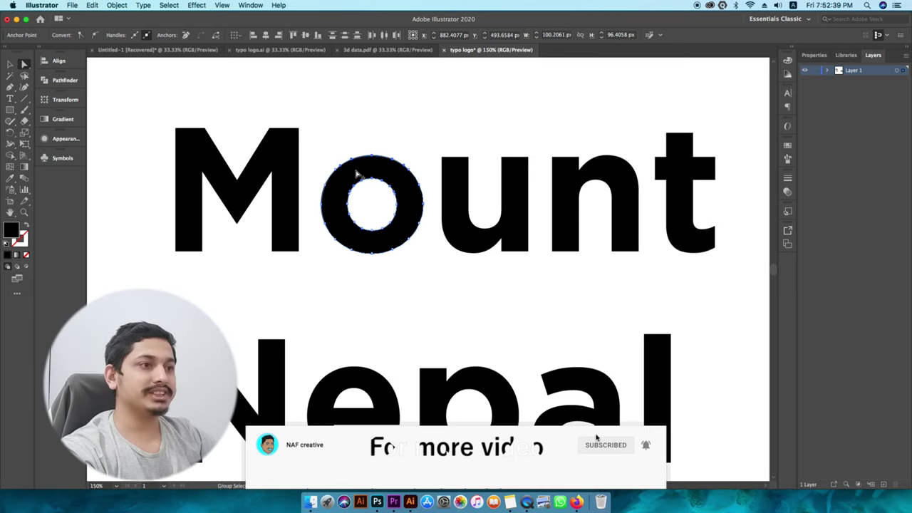
pyautogui.press('super+equal')
pyautogui.press('p')
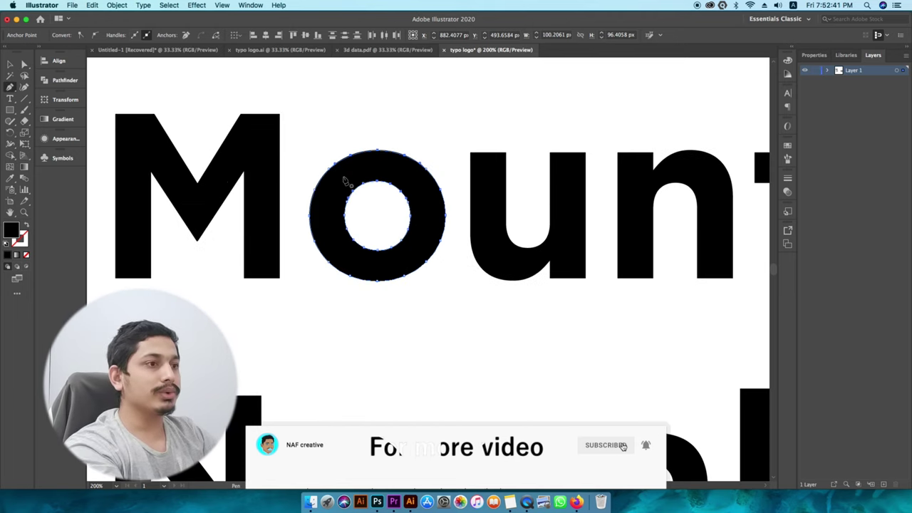
pyautogui.click(323, 177)
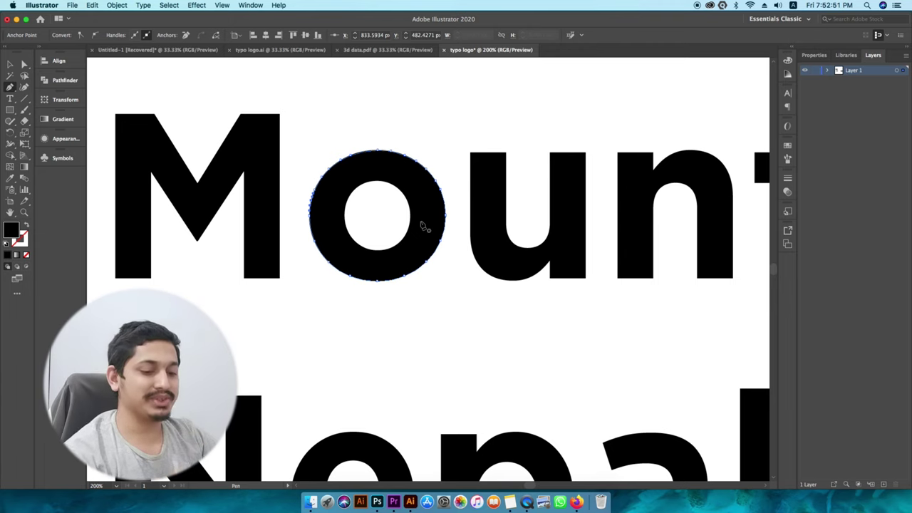
pyautogui.press('super')
pyautogui.moveTo(381, 153); pyautogui.dragTo(339, 143)
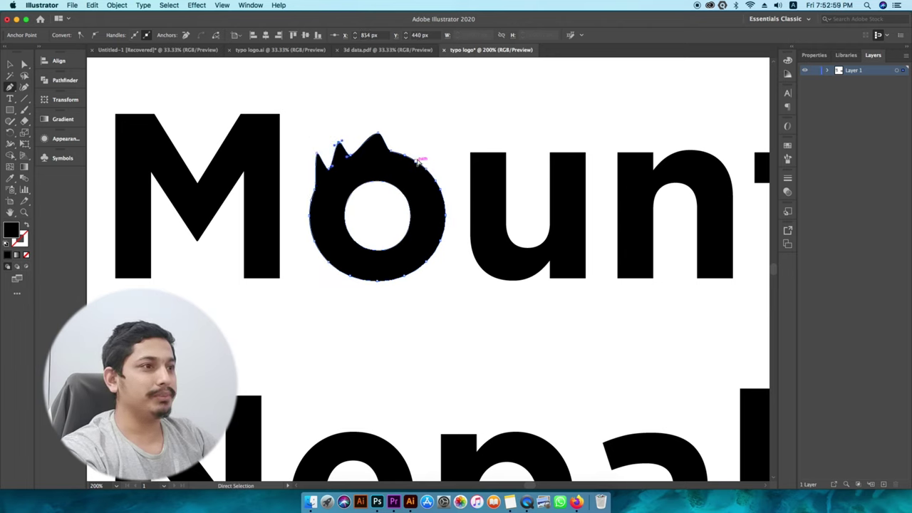
pyautogui.keyDown('super'); pyautogui.click(422, 148); pyautogui.keyUp('super')
pyautogui.moveTo(427, 153); pyautogui.dragTo(391, 171)
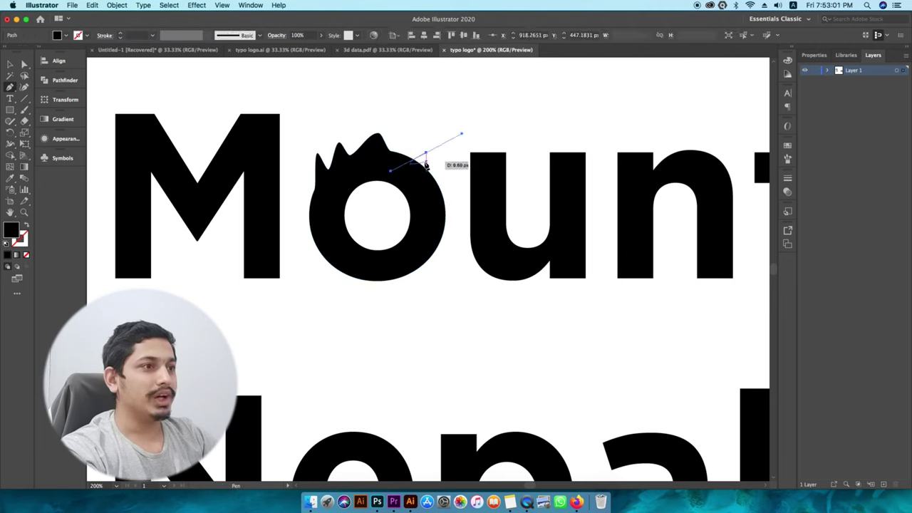
pyautogui.press('super+z')
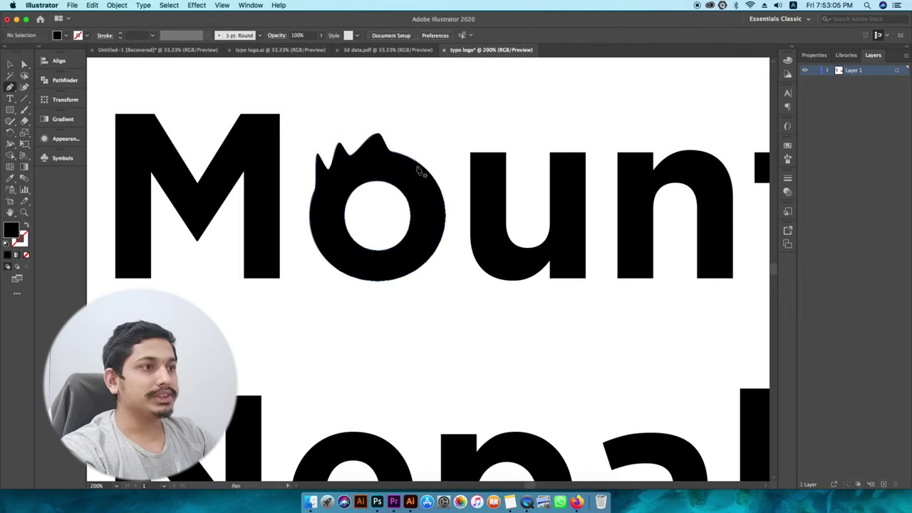
pyautogui.press('super+z')
# Step: Add anchor points on the upper-right edge of the "o", pull them into further peaks, and deselect the letter
pyautogui.click(414, 160)
pyautogui.moveTo(413, 160); pyautogui.dragTo(417, 147)
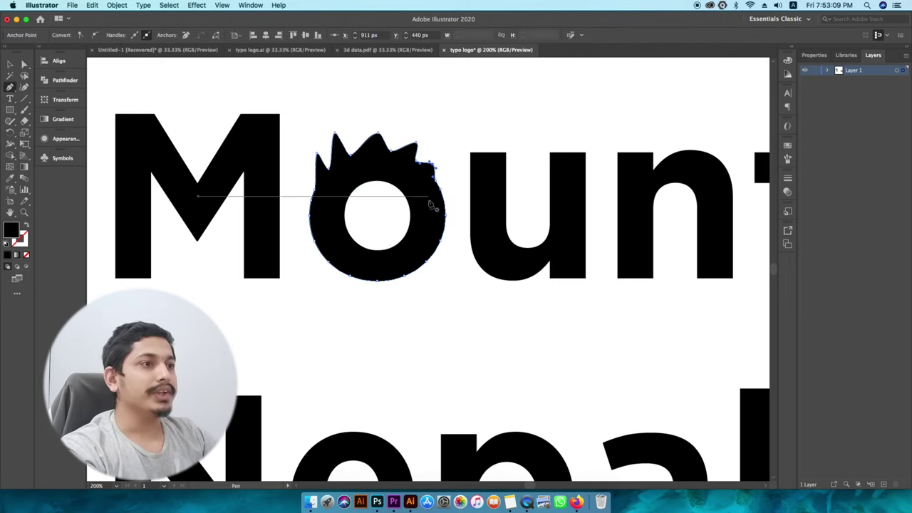
pyautogui.scroll(-2, 432, 206)
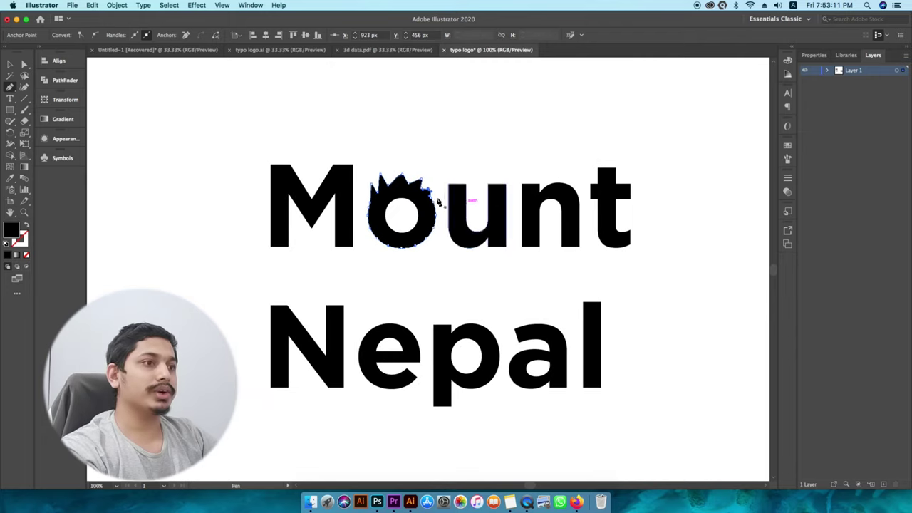
pyautogui.click(342, 192)
pyautogui.press('super+z')
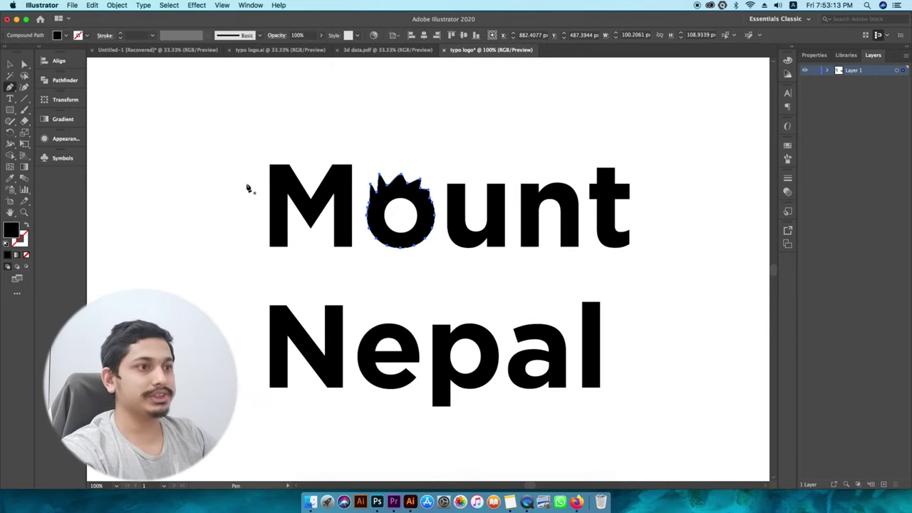
pyautogui.click(10, 64)
pyautogui.click(244, 121)
# Step: Select the outlined "M" in "Mount" and add anchor points along the underside of its V and the left stem's inner edge
pyautogui.scroll(2, 290, 204)
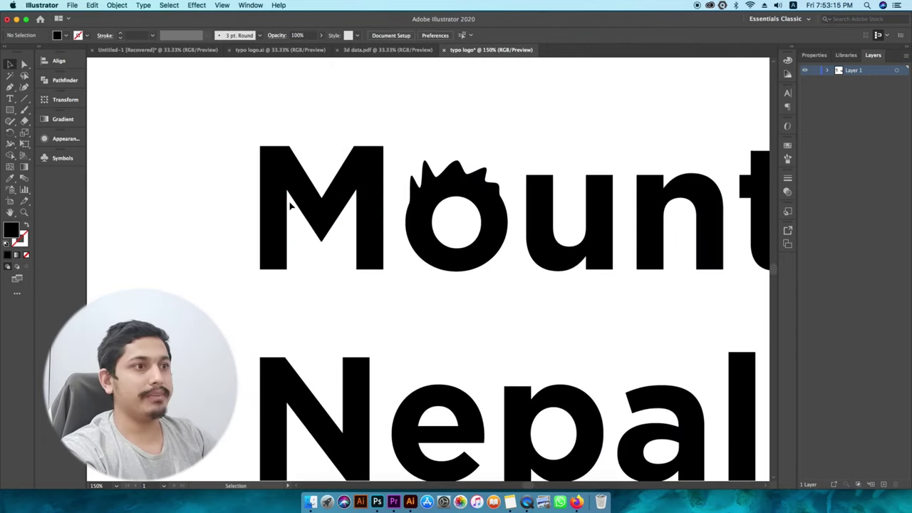
pyautogui.click(346, 196)
pyautogui.press('a')
pyautogui.moveTo(230, 130); pyautogui.dragTo(290, 189)
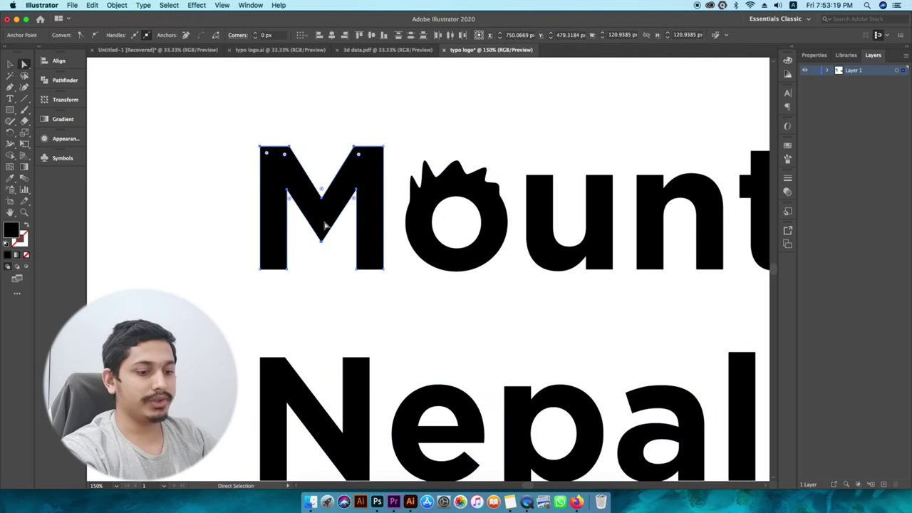
pyautogui.press('p')
pyautogui.click(307, 220)
pyautogui.click(304, 216)
pyautogui.click(296, 203)
pyautogui.click(286, 219)
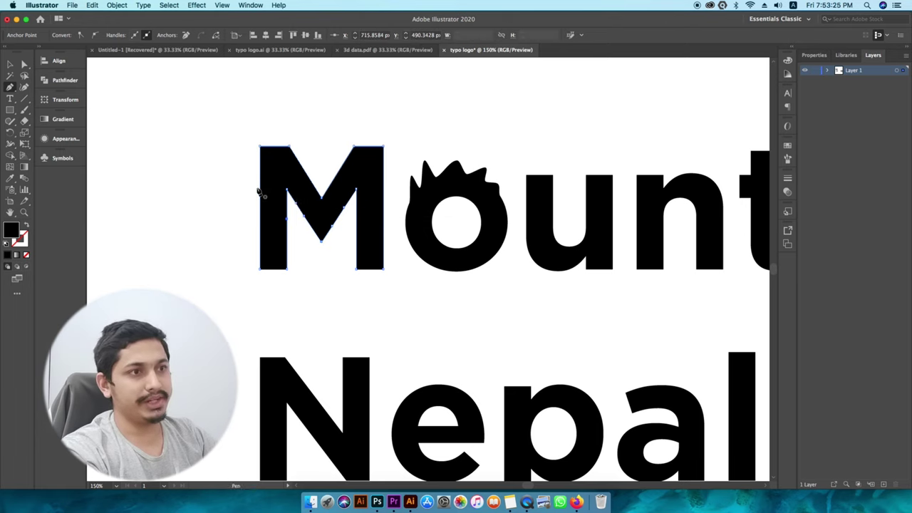
# Step: Add anchor points on the "M"'s outer sides, the tops of both stems and the upper slopes of its V
pyautogui.click(260, 184)
pyautogui.click(273, 146)
pyautogui.click(308, 176)
pyautogui.click(336, 175)
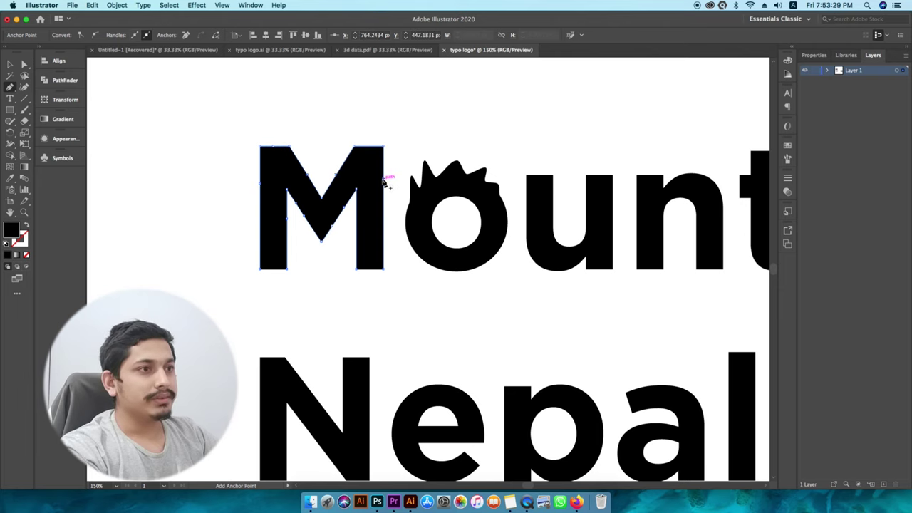
pyautogui.click(367, 147)
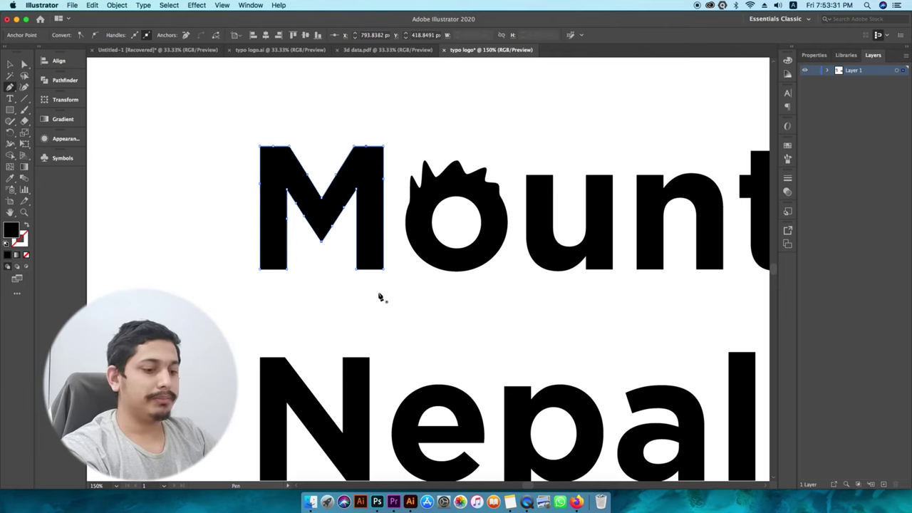
pyautogui.moveTo(345, 212); pyautogui.dragTo(316, 244)
pyautogui.press('super+z')
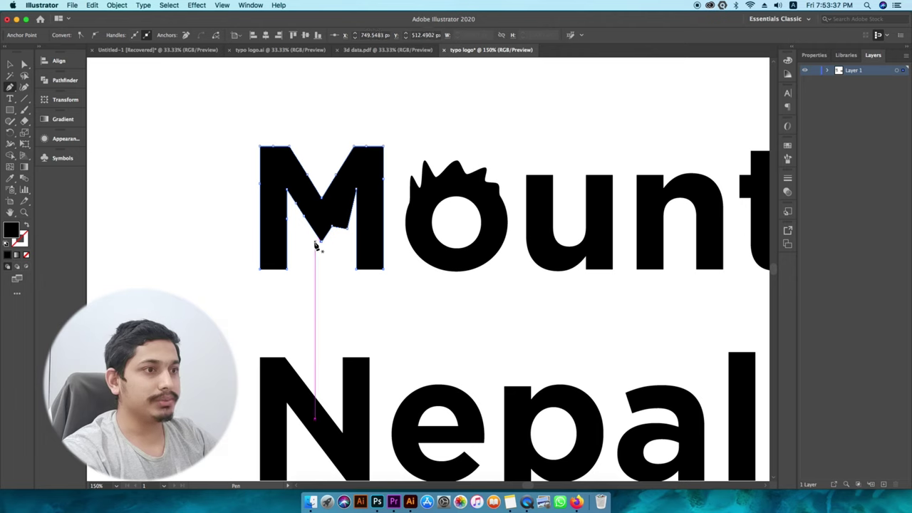
pyautogui.press('super+z')
# Step: Bend the V-shaped middle of the "M" into curved, jagged mountain edges, including its upper-right slope
pyautogui.moveTo(345, 207); pyautogui.dragTo(332, 168)
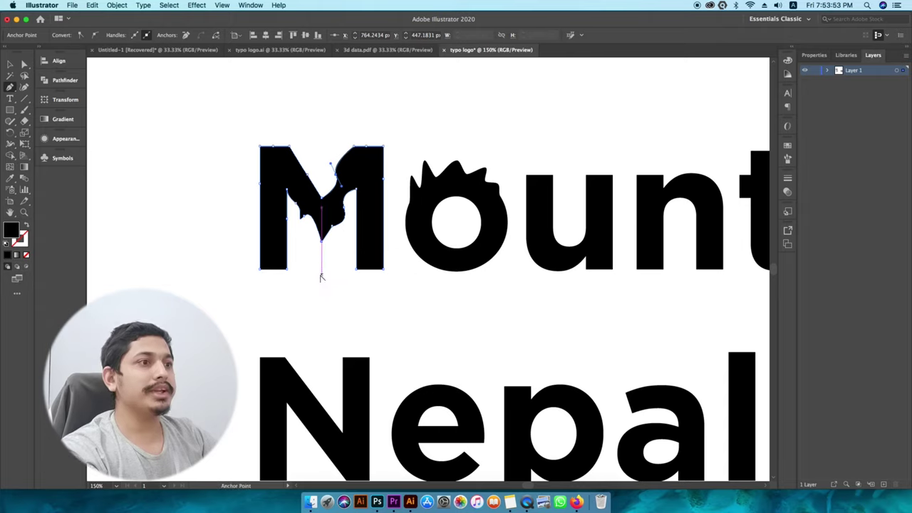
pyautogui.press('super+minus')
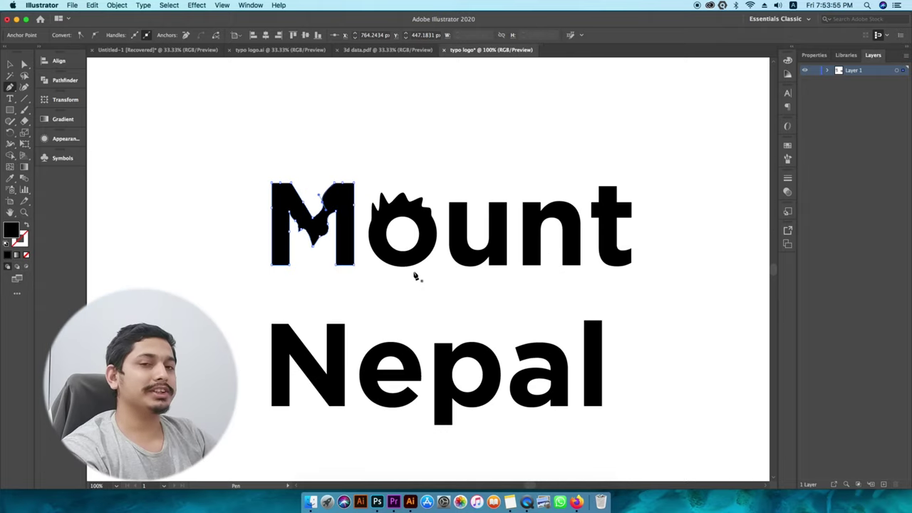
# Step: Start a Wave warp on the "u" in "Mount" with 62% bend and -28% horizontal distortion
pyautogui.press('v')
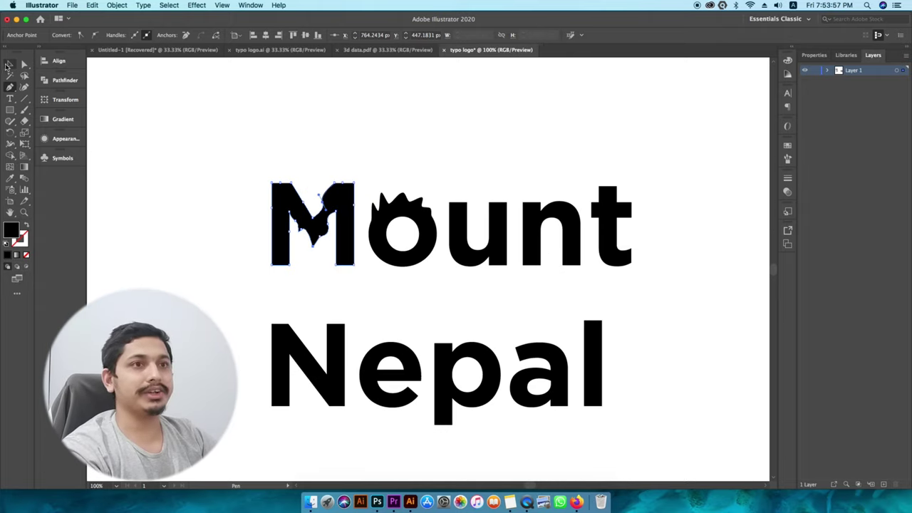
pyautogui.click(472, 232)
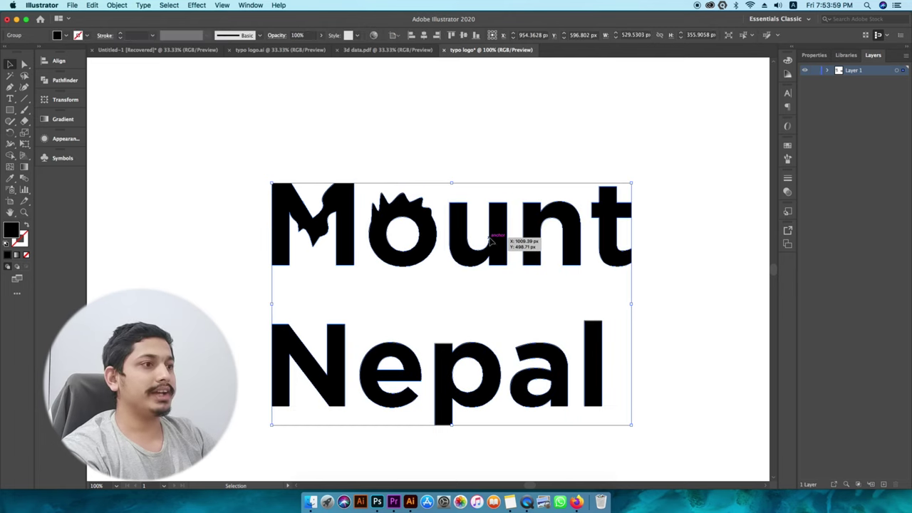
pyautogui.press('a')
pyautogui.moveTo(433, 164); pyautogui.dragTo(507, 265)
pyautogui.click(202, 6)
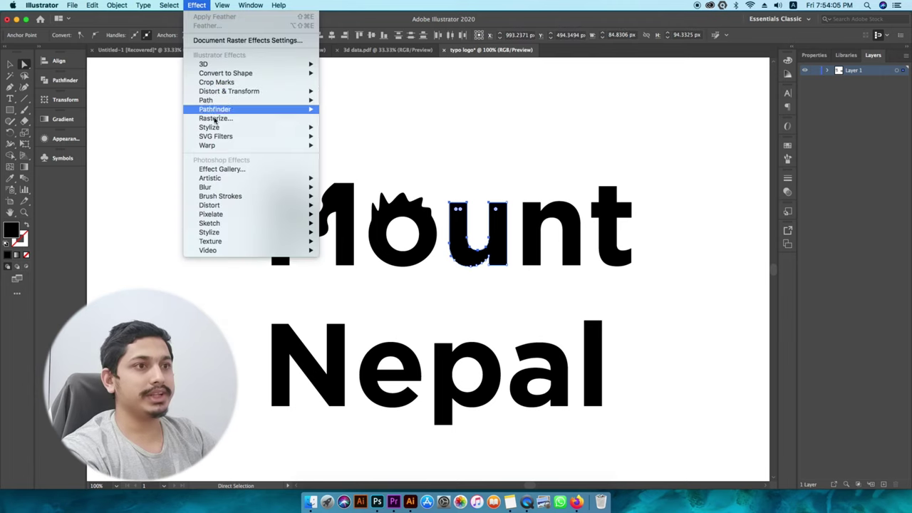
pyautogui.moveTo(233, 129)
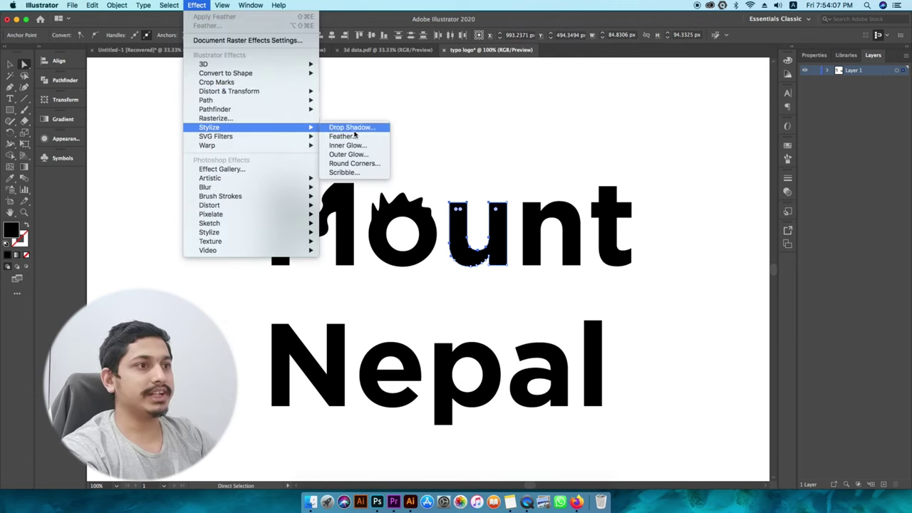
pyautogui.moveTo(304, 145)
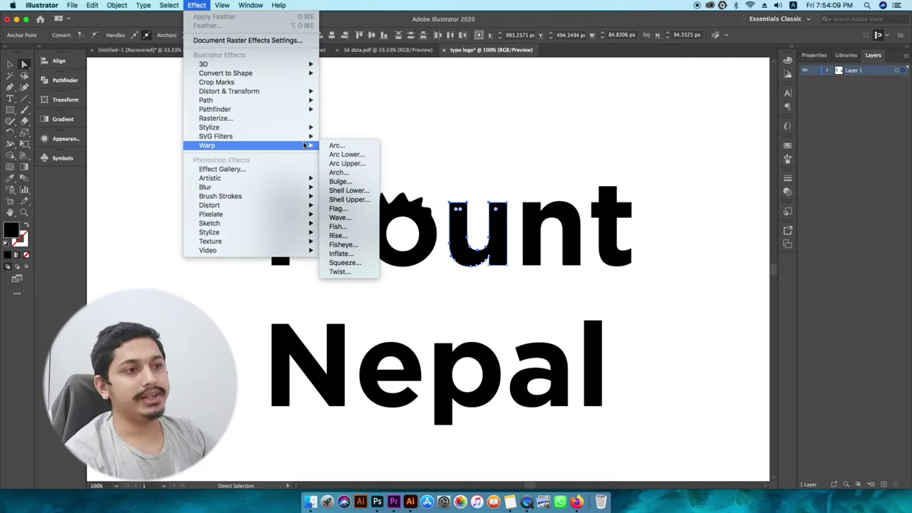
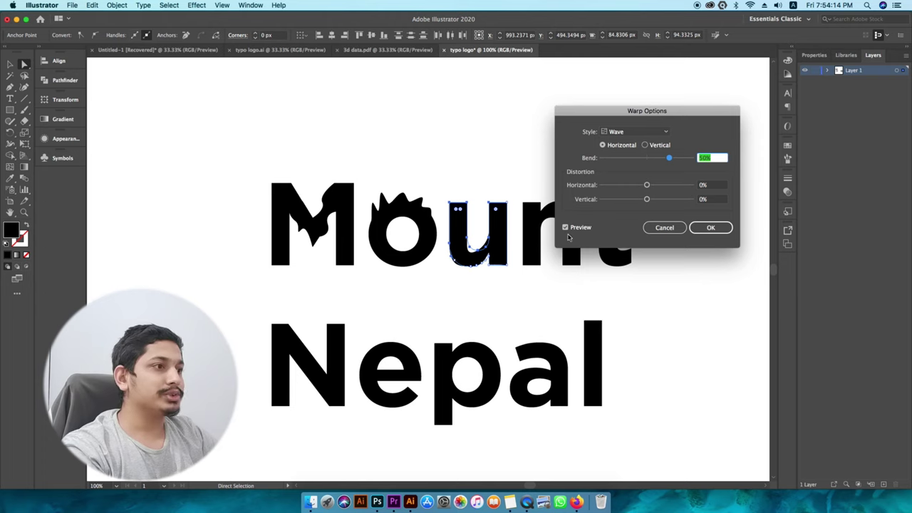
pyautogui.moveTo(673, 112); pyautogui.dragTo(673, 70)
pyautogui.moveTo(647, 143); pyautogui.dragTo(634, 145)
pyautogui.moveTo(670, 115); pyautogui.dragTo(675, 116)
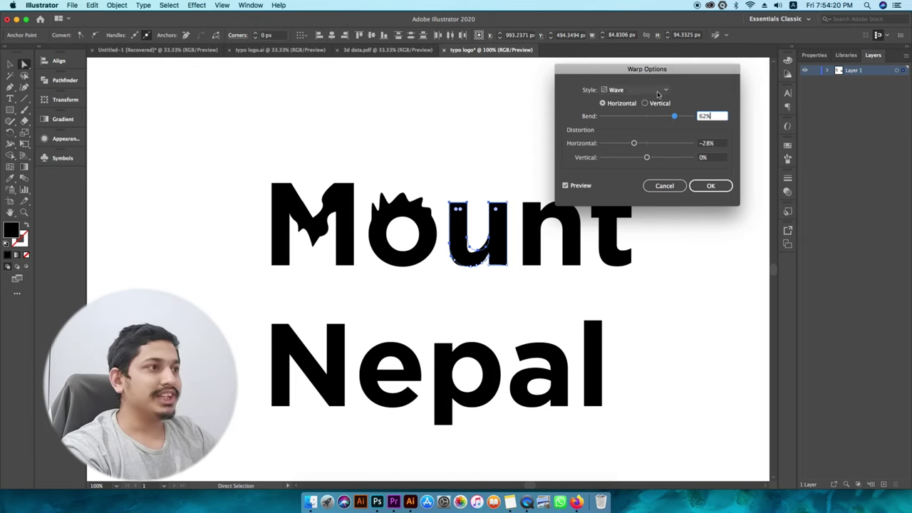
# Step: Change the warp style of the "u" to Squeeze, apply it and deselect the letter
pyautogui.click(659, 92)
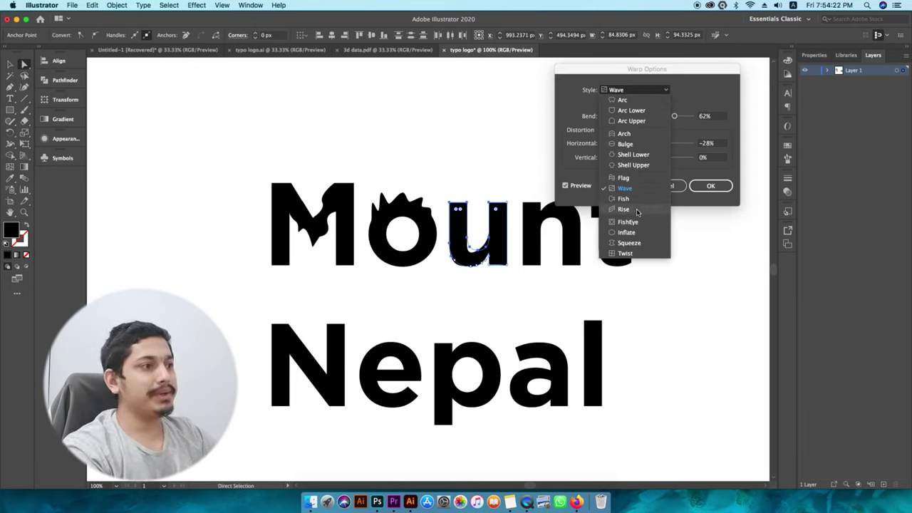
pyautogui.click(630, 246)
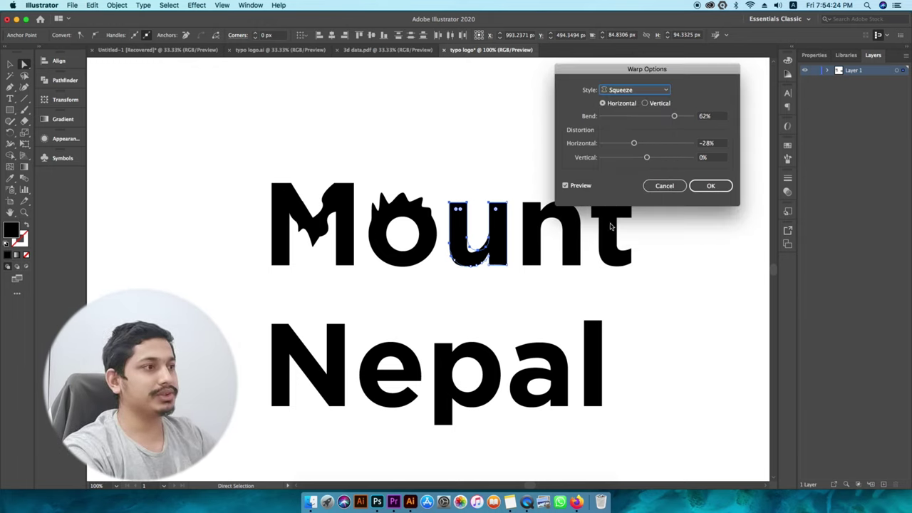
pyautogui.click(709, 185)
pyautogui.click(418, 264)
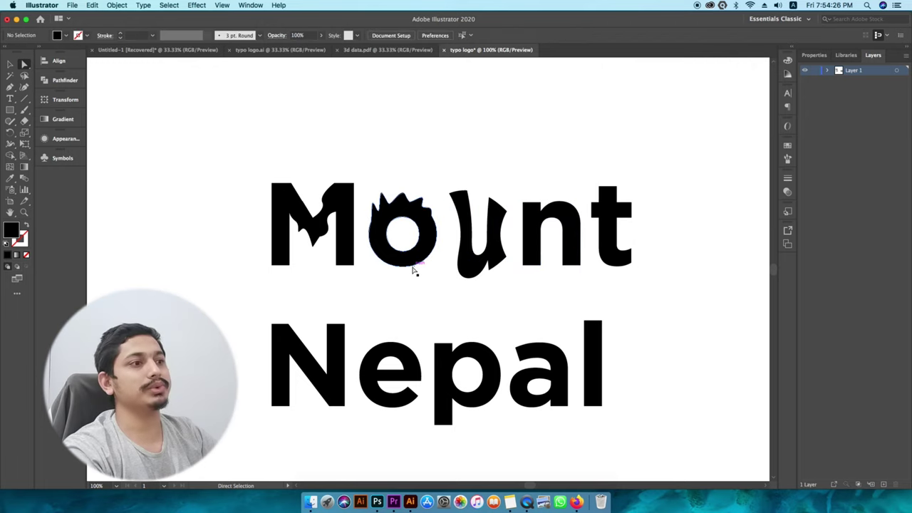
pyautogui.press('super+minus')
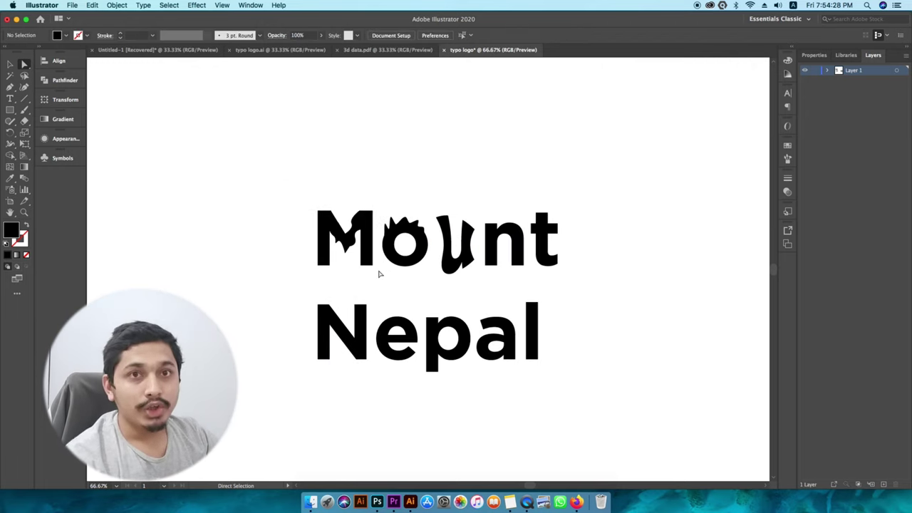
pyautogui.moveTo(300, 207); pyautogui.dragTo(614, 362)
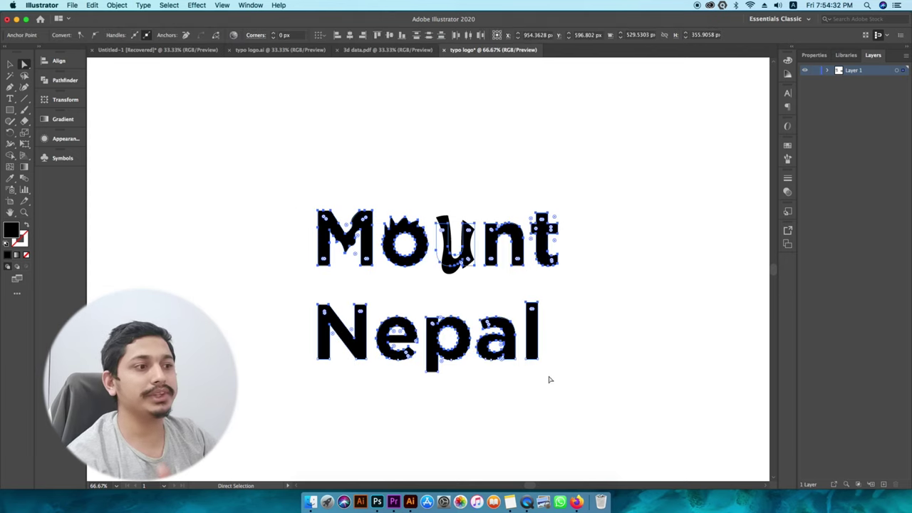
pyautogui.press('v')
pyautogui.click(153, 124)
pyautogui.moveTo(654, 186); pyautogui.dragTo(261, 346)
pyautogui.click(607, 284)
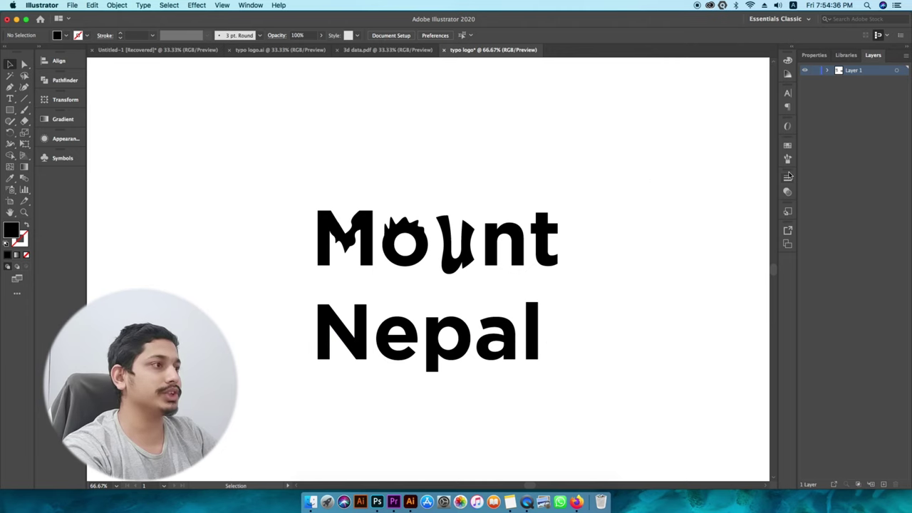
# Step: Select the warped "u" and show its appearance attributes, enlarging the display so the whole list fits
pyautogui.scroll(1, 437, 244)
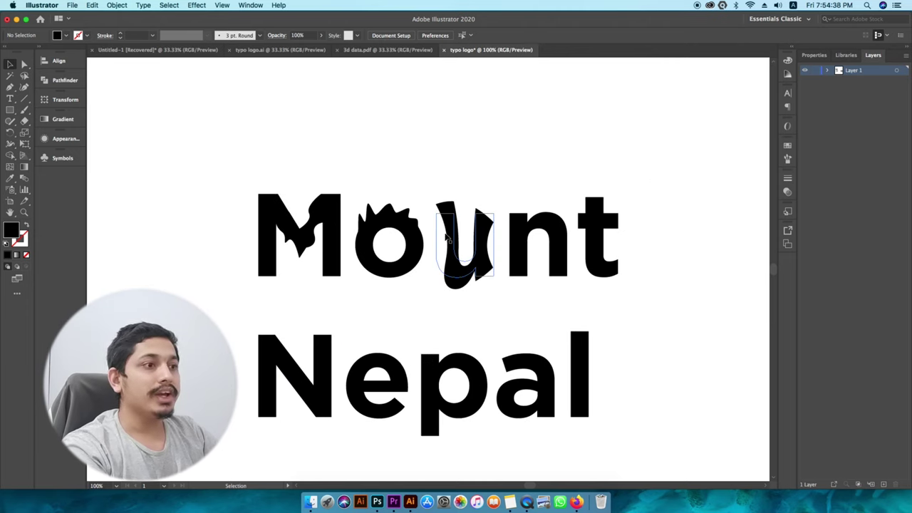
pyautogui.moveTo(428, 171); pyautogui.dragTo(482, 211)
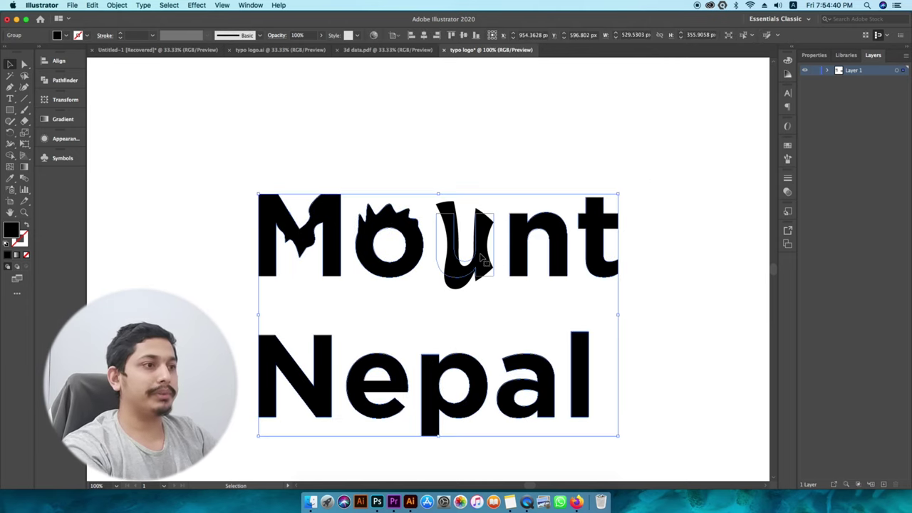
pyautogui.click(482, 166)
pyautogui.press('a')
pyautogui.moveTo(443, 181); pyautogui.dragTo(479, 270)
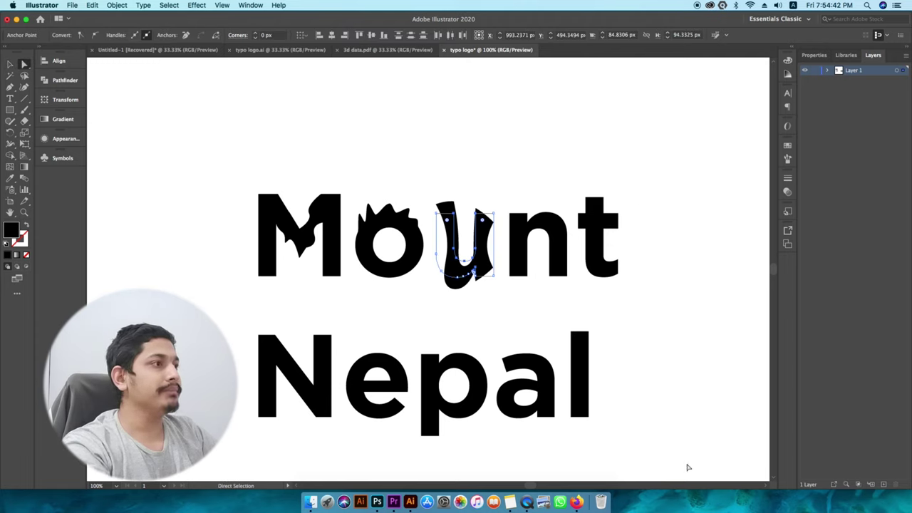
pyautogui.click(786, 194)
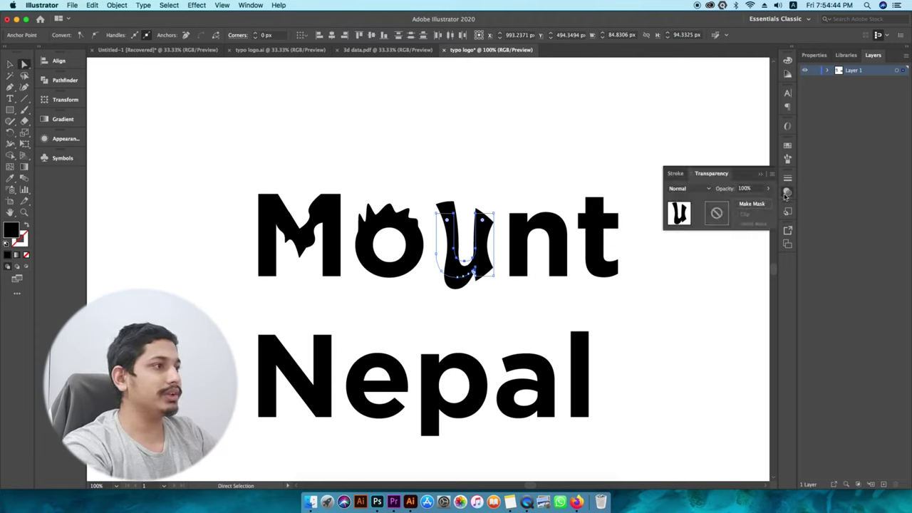
pyautogui.click(786, 194)
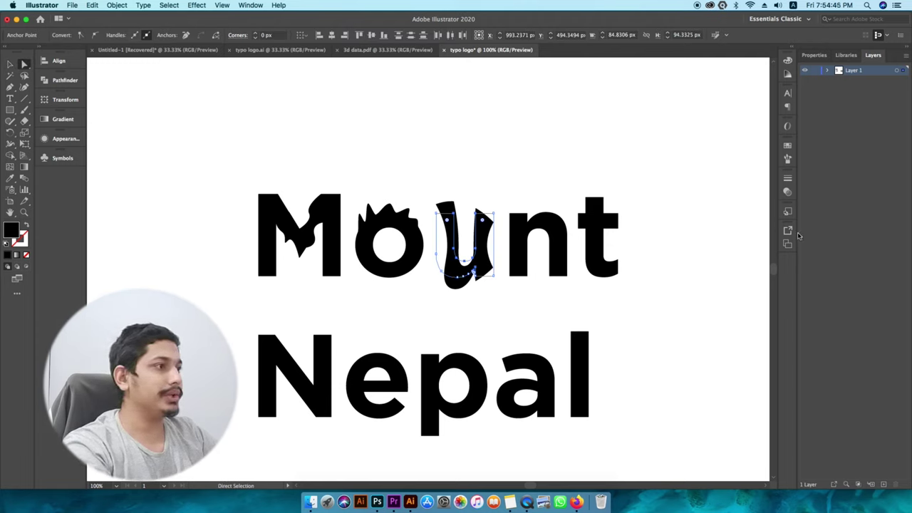
pyautogui.click(65, 139)
pyautogui.click(249, 5)
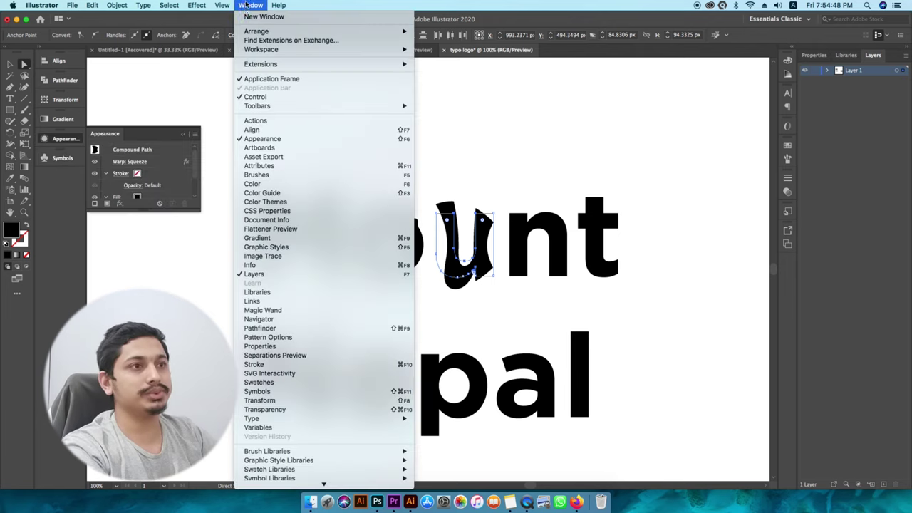
pyautogui.click(259, 139)
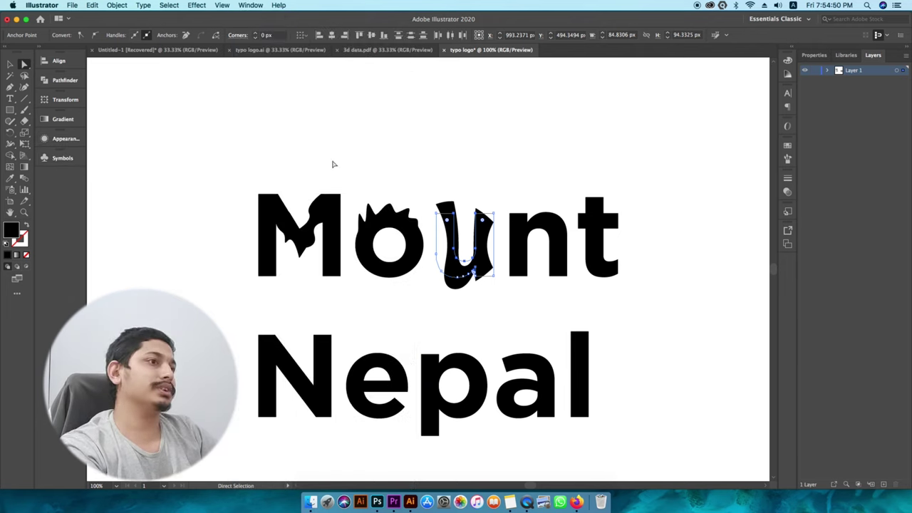
pyautogui.click(66, 140)
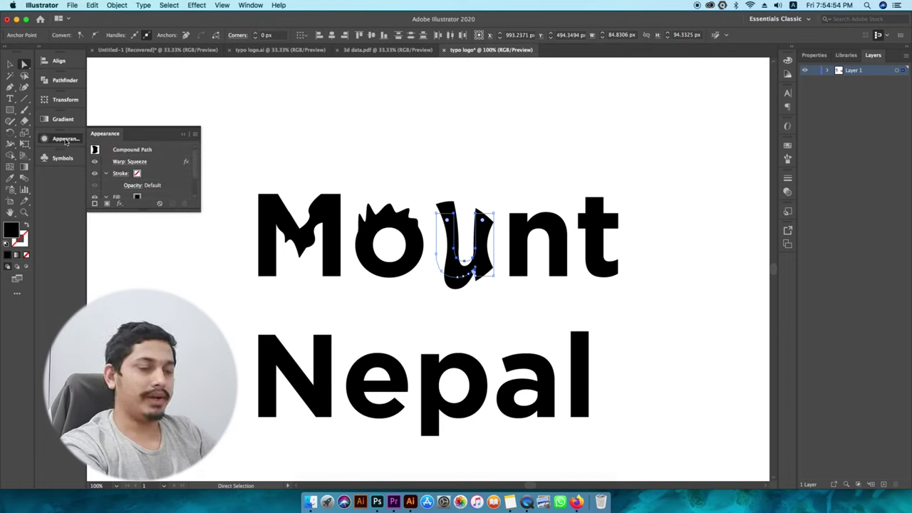
pyautogui.click(66, 140)
pyautogui.click(65, 140)
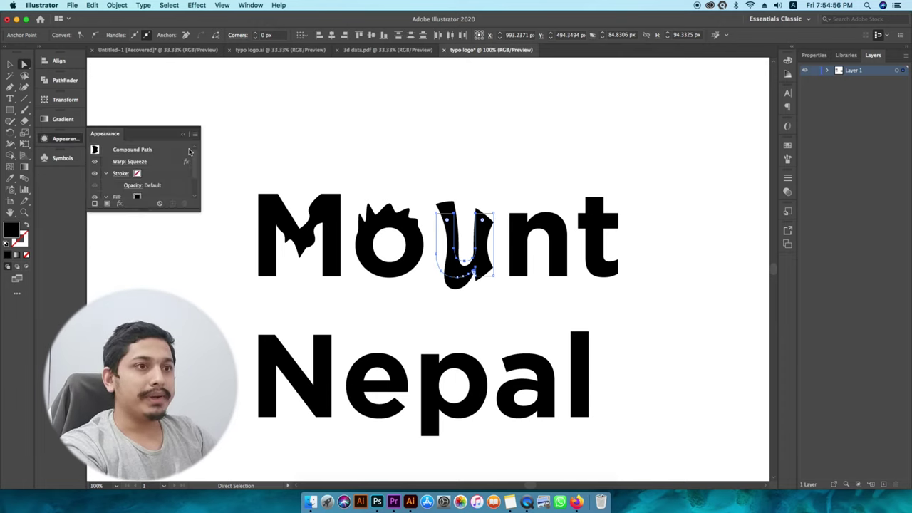
pyautogui.moveTo(163, 208); pyautogui.dragTo(226, 331)
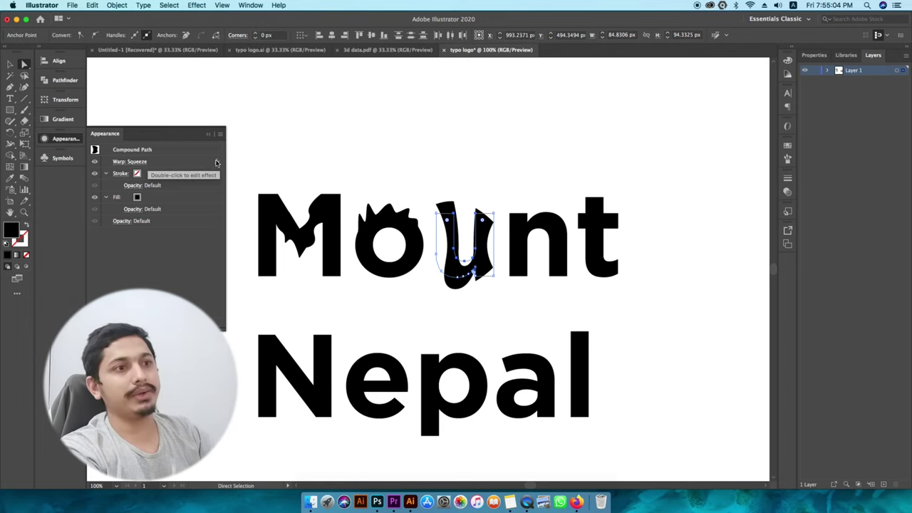
# Step: Edit the existing warp on the "u" to the Wave style with -13% horizontal distortion, apply it and deselect
pyautogui.click(129, 162)
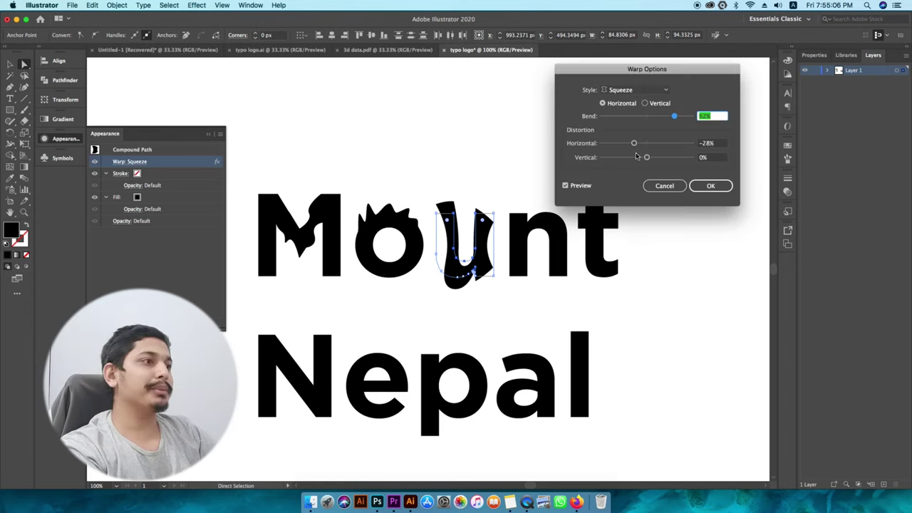
pyautogui.moveTo(634, 143); pyautogui.dragTo(641, 143)
pyautogui.click(655, 90)
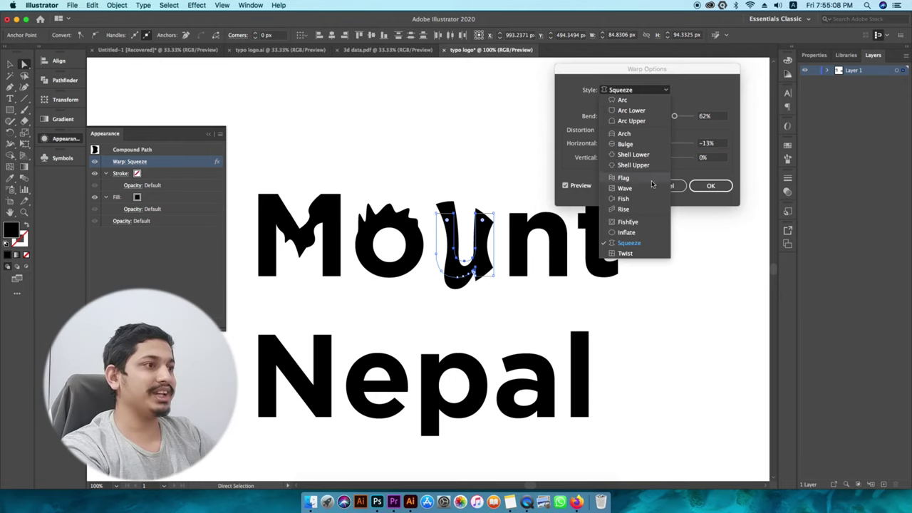
pyautogui.click(648, 188)
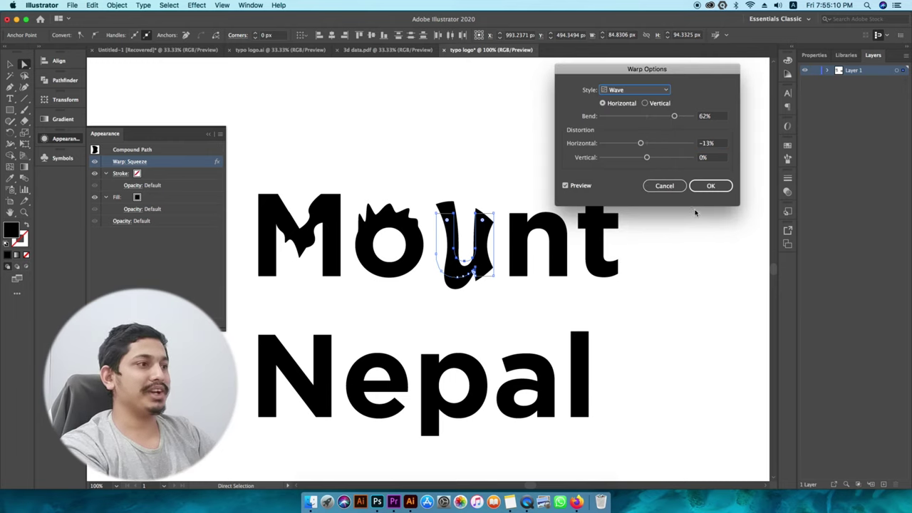
pyautogui.click(705, 187)
pyautogui.click(201, 120)
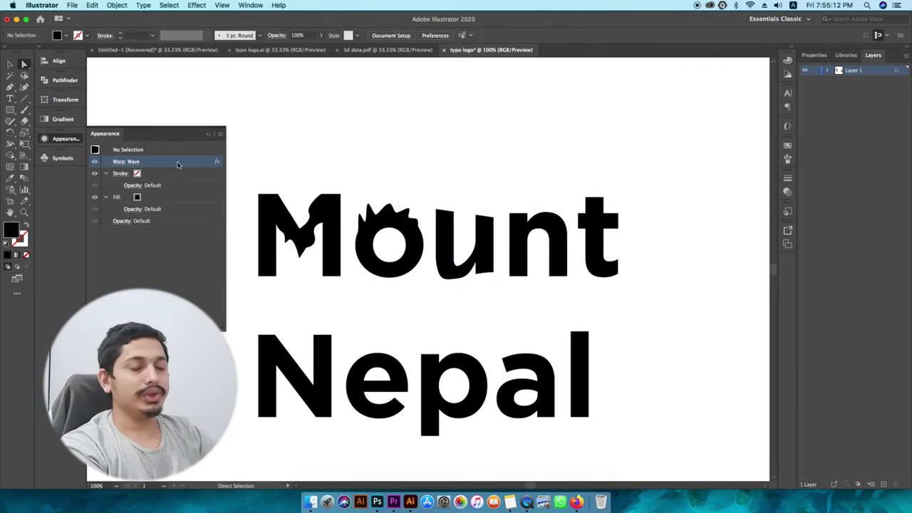
pyautogui.click(10, 65)
pyautogui.press('super+minus')
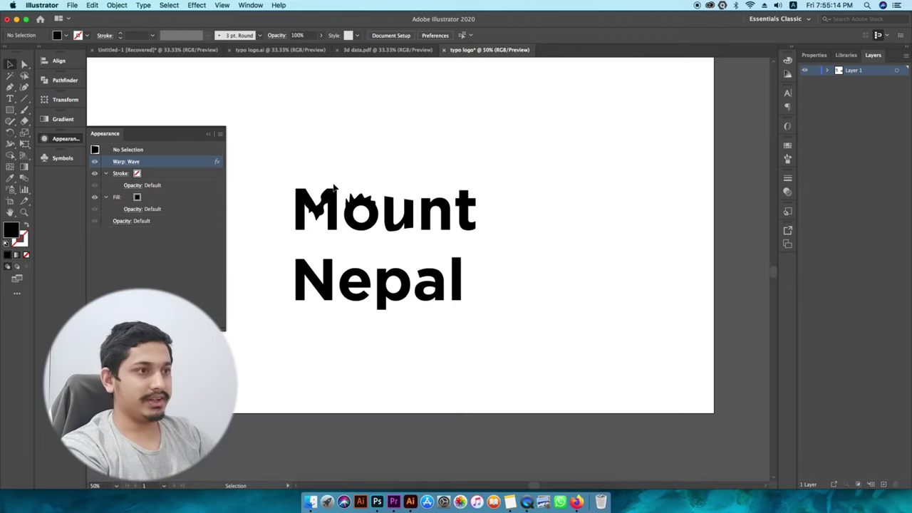
pyautogui.press('super+equal')
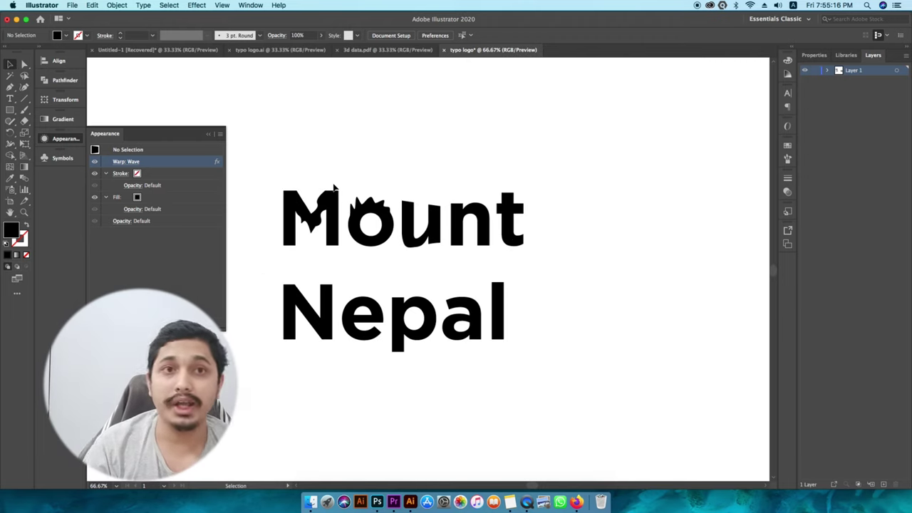